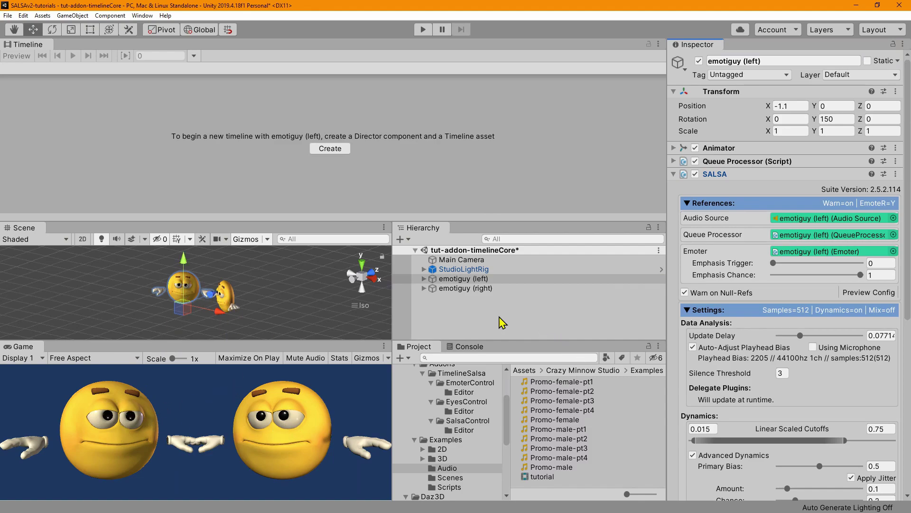
Inspect the emotiguy (right) and emotiguy (left) objects
left_click(478, 279)
left_click(479, 288)
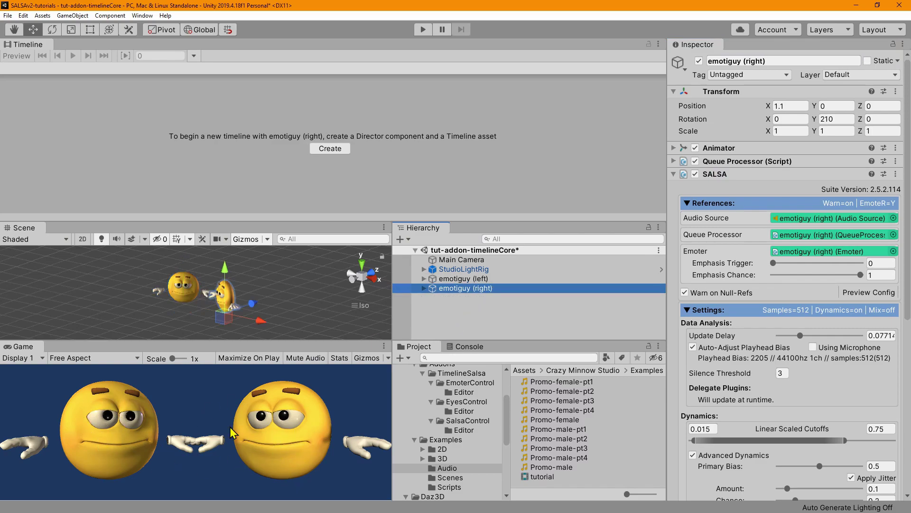
key("Up")
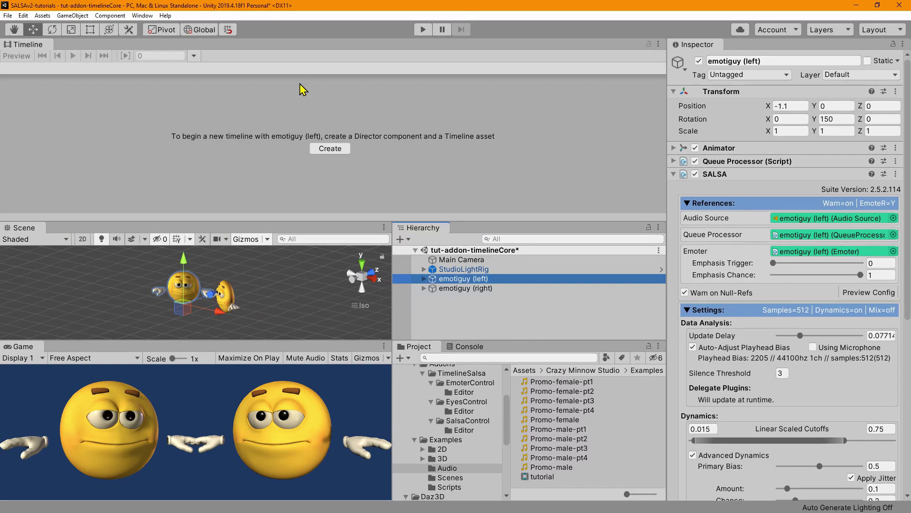
Create an empty scene object named 'timeline'
left_click(440, 314)
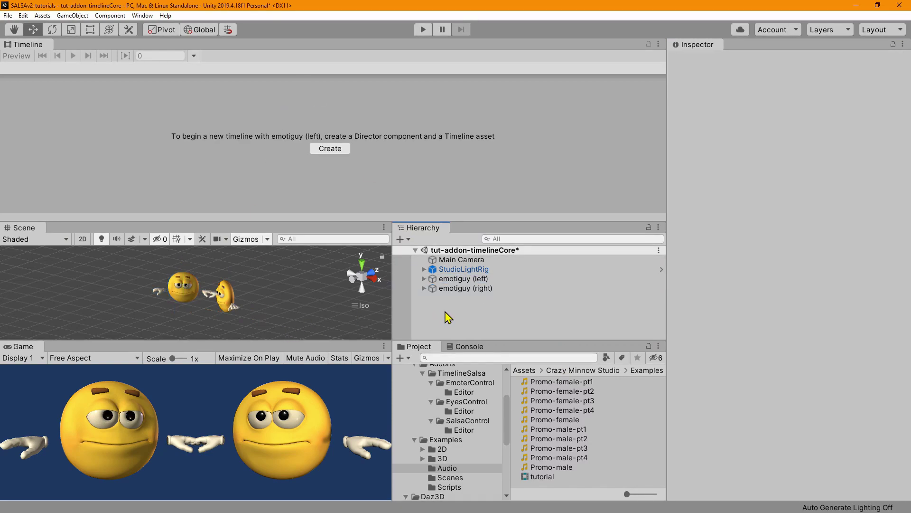
right_click(445, 312)
left_click(469, 401)
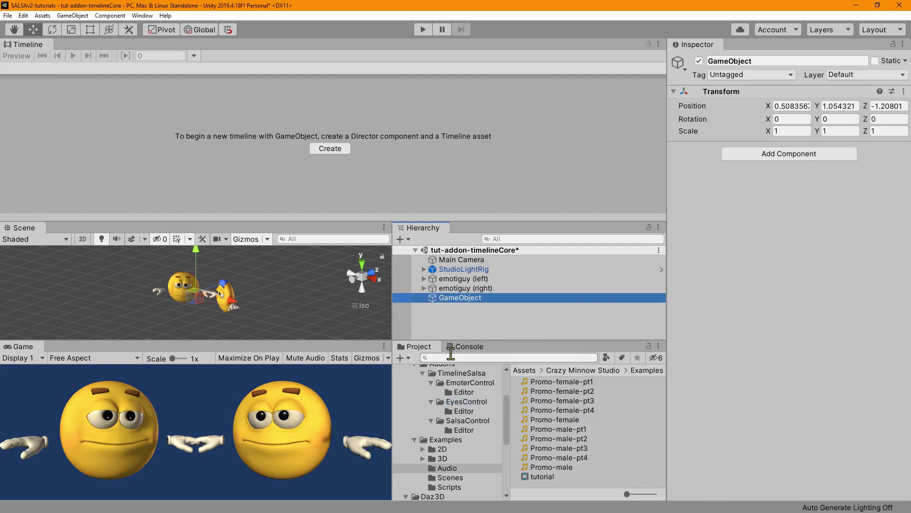
type("timeline")
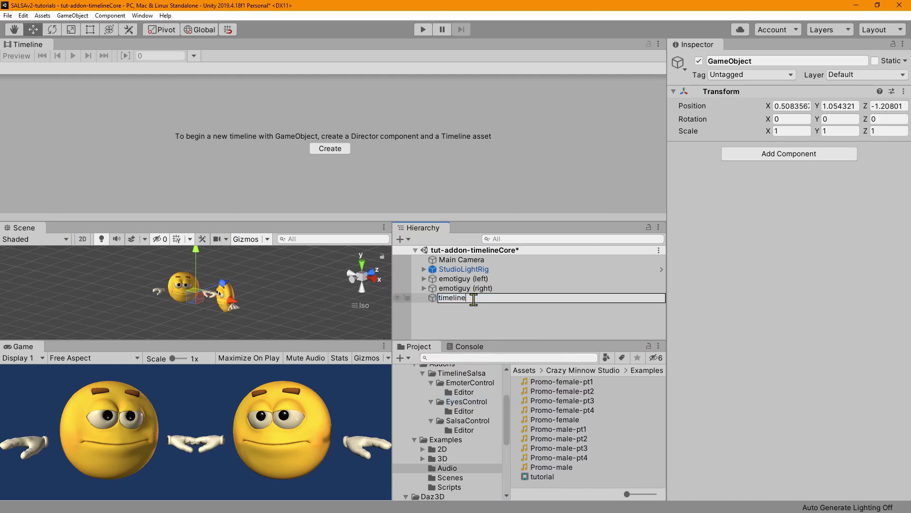
key("Return")
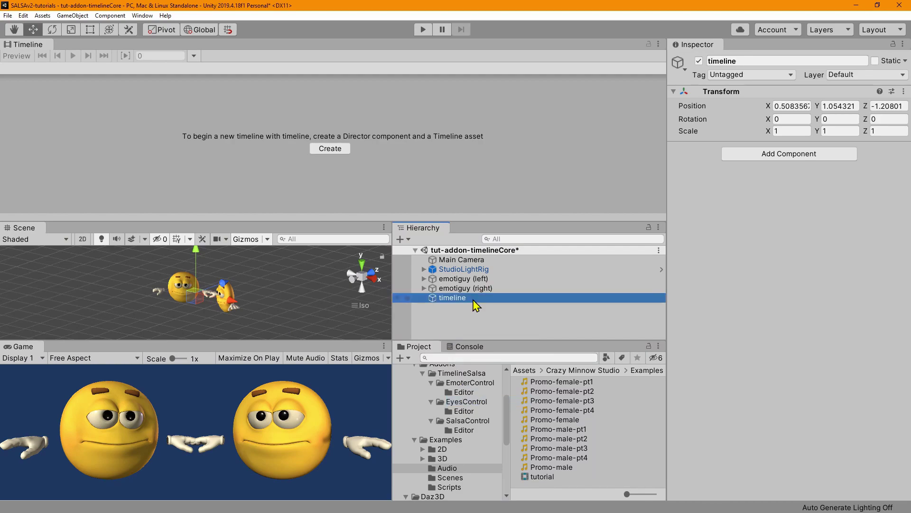
Create a timeline for it saved as tutorial.playable, replacing the existing asset
left_click(329, 150)
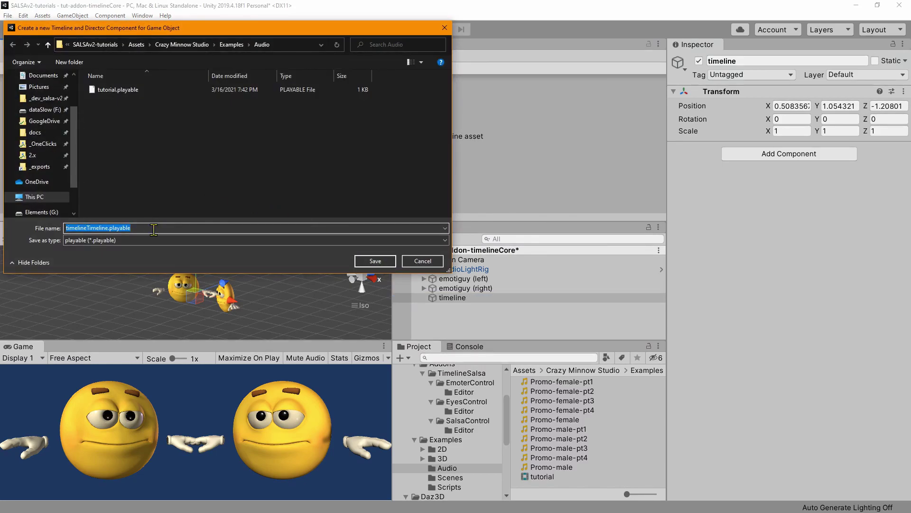
type("tut")
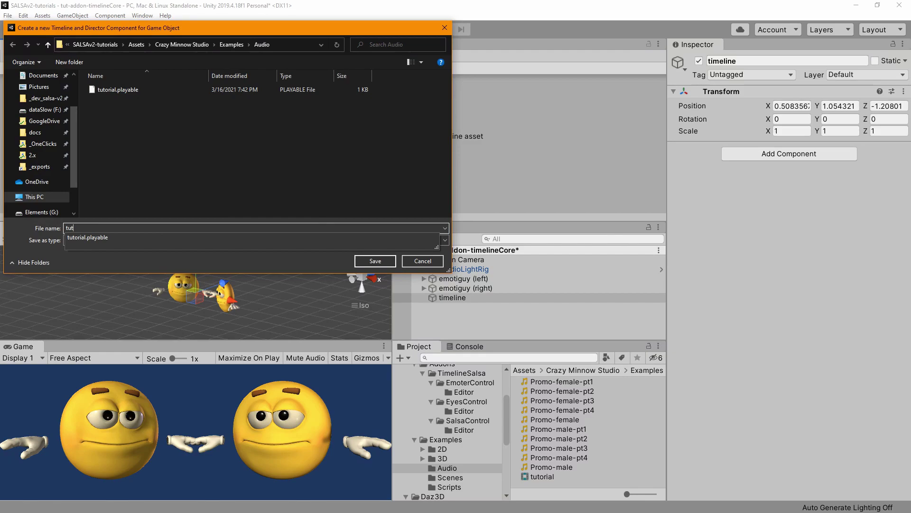
type("orial")
key("Return")
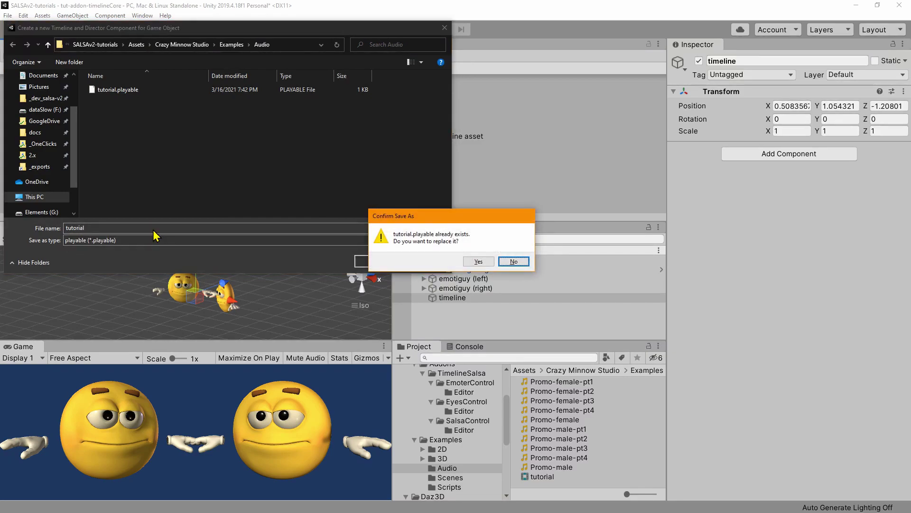
left_click(478, 262)
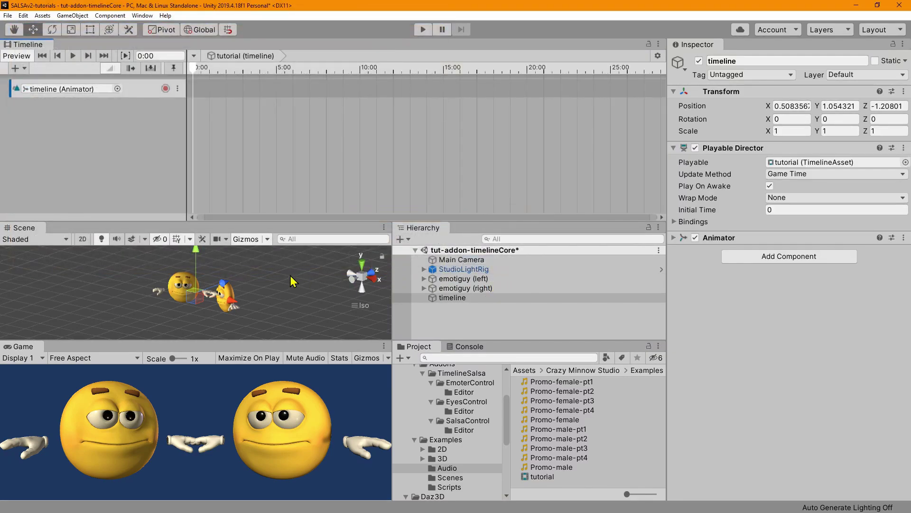
Replace the default Animator track with a Salsa Control Track bound to emotiguy (left)
right_click(136, 98)
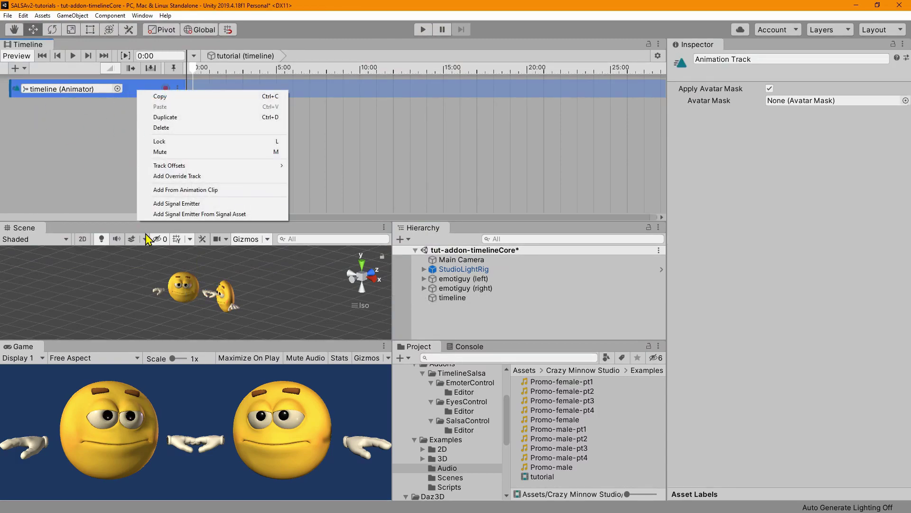
left_click(171, 130)
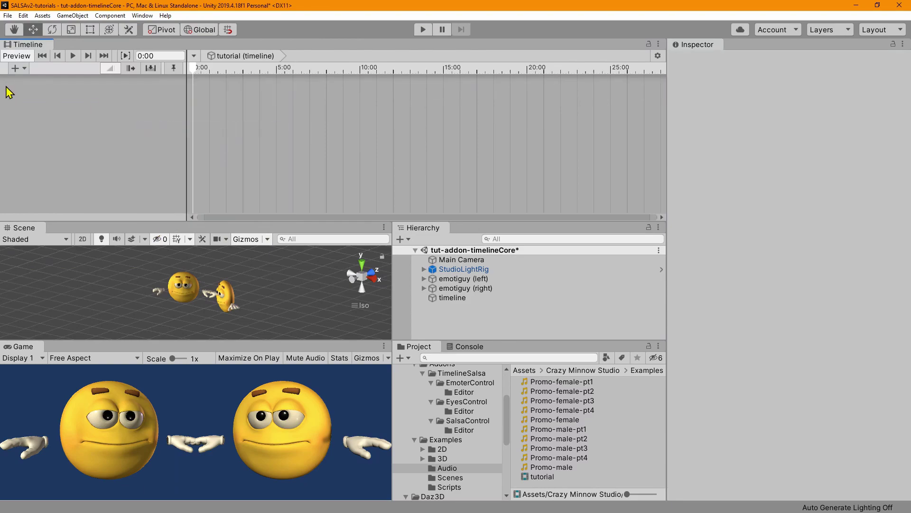
right_click(97, 95)
mouse_move(142, 181)
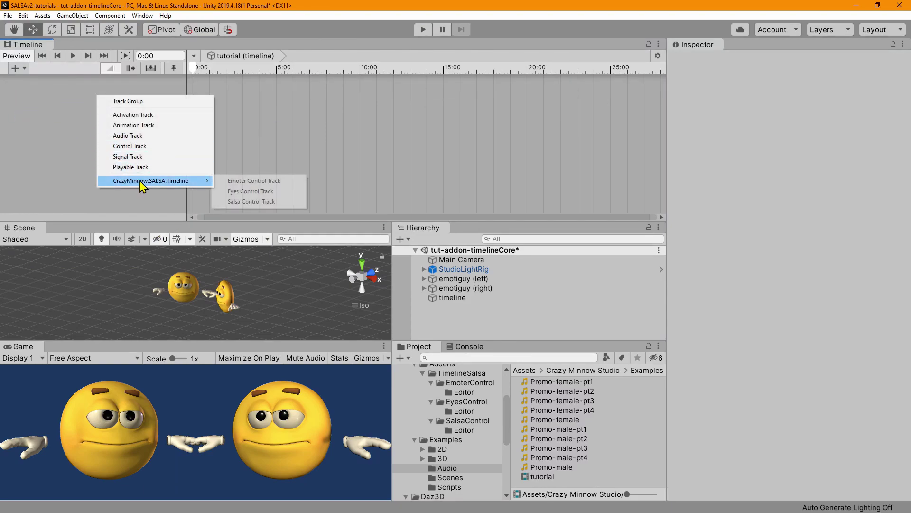
left_click(243, 203)
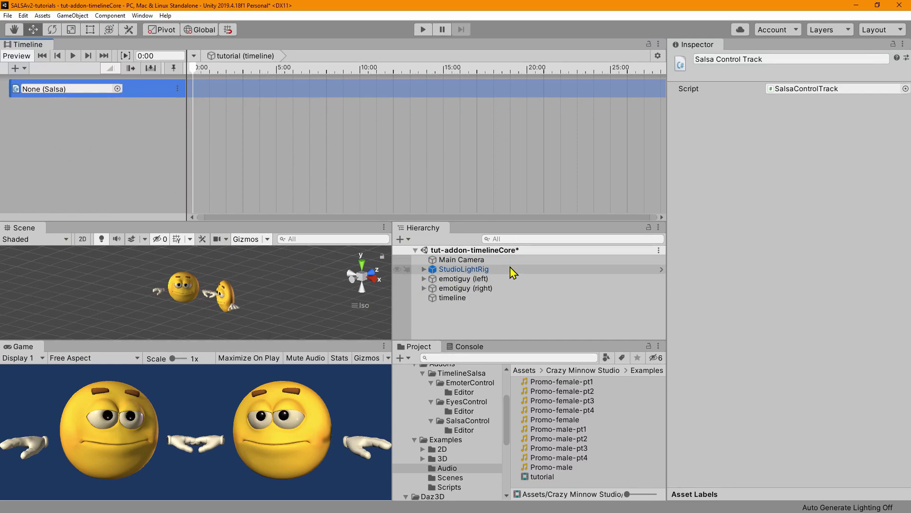
left_click_drag(475, 281, 61, 94)
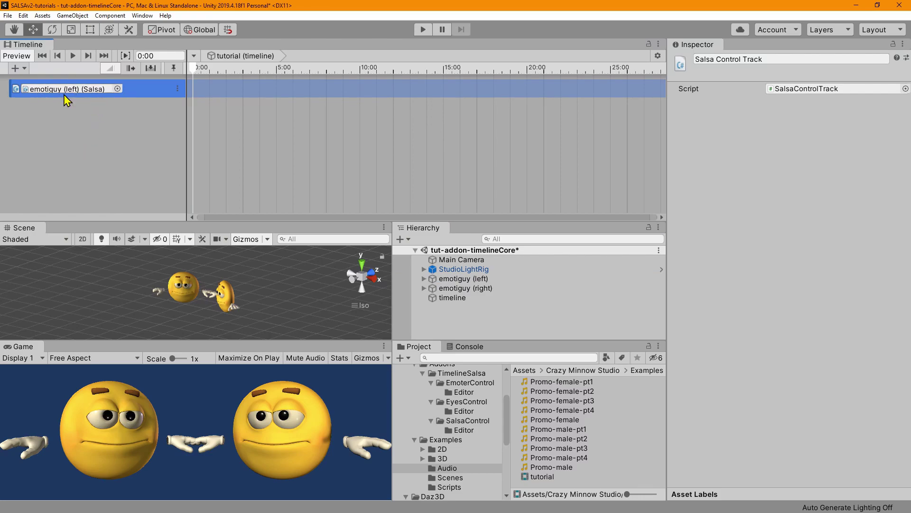
Add a SalsaControl clip to the emotiguy (left) track and move it earlier
right_click(267, 88)
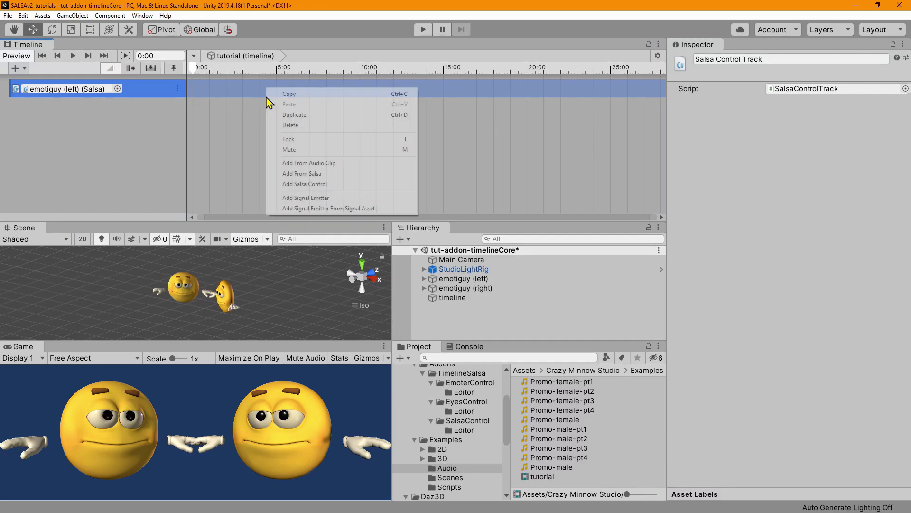
left_click(299, 184)
left_click_drag(307, 92, 272, 92)
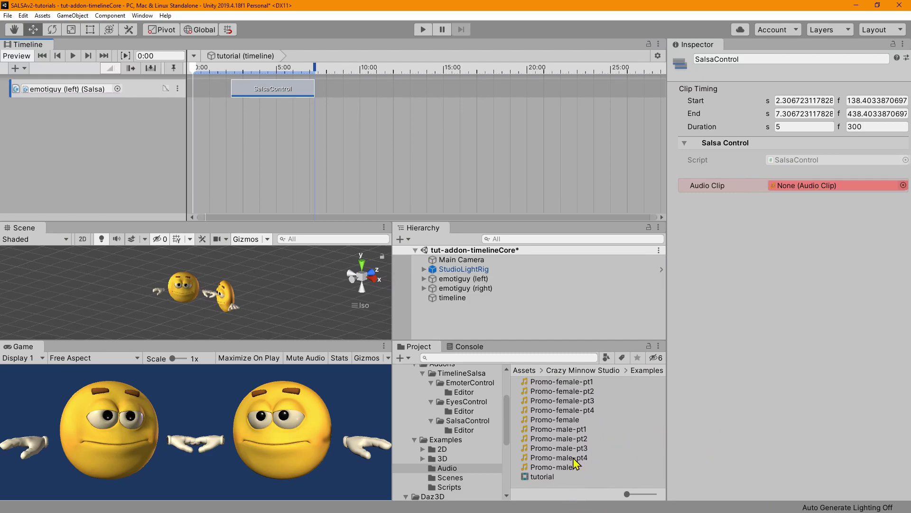
Assign Promo-male-pt1 audio to the clip, starting near 2.24 s and lasting 7.31 s
left_click_drag(566, 431, 809, 190)
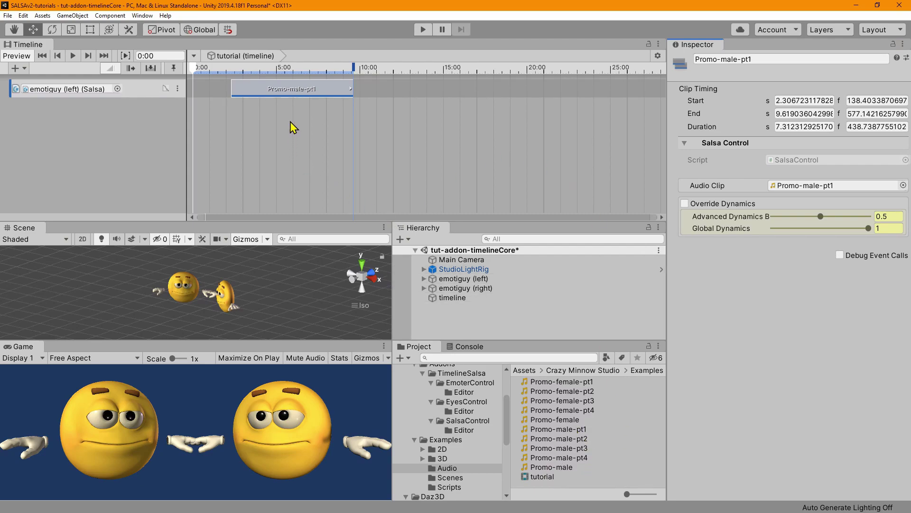
mouse_move(299, 93)
left_mouse_down()
mouse_move(285, 91)
mouse_move(311, 94)
mouse_move(300, 93)
left_mouse_up()
left_click(831, 188)
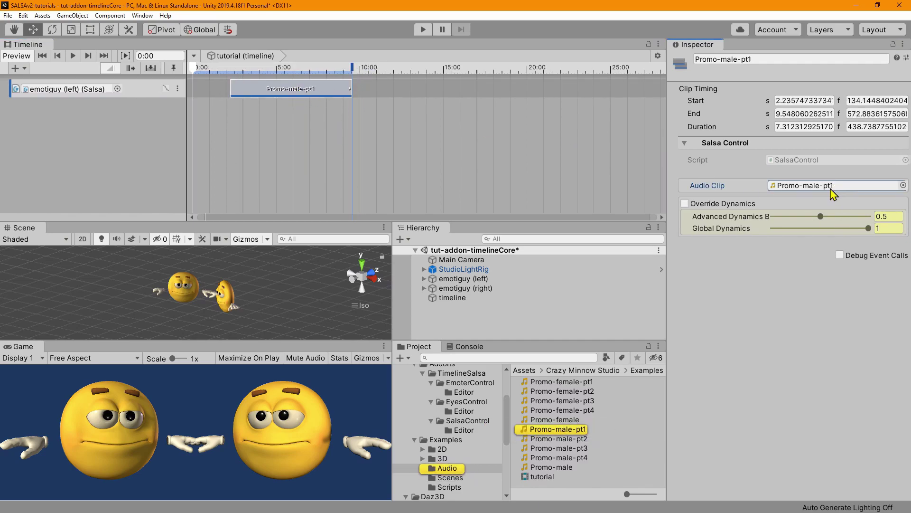
key("Delete")
left_click_drag(351, 85, 426, 89)
left_click_drag(570, 434, 798, 188)
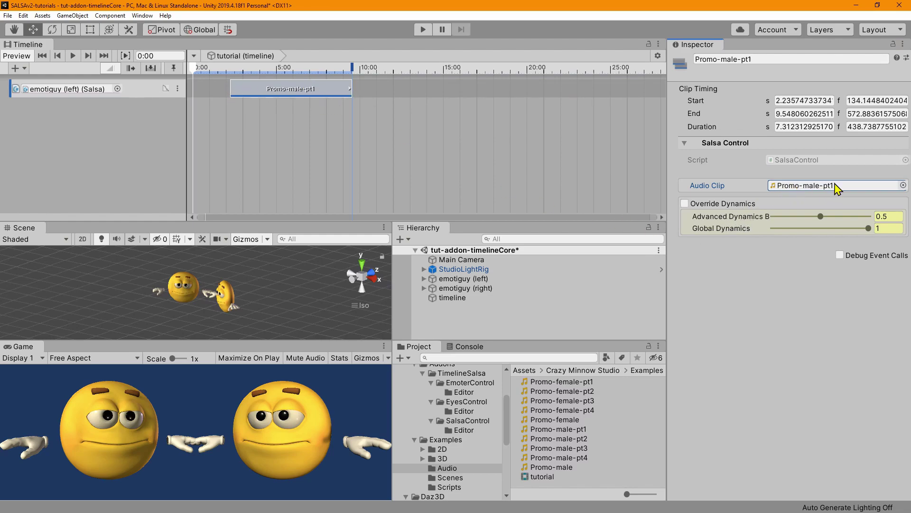
Move the Promo-male-pt1 clip earlier so it starts at about 0.75 s
key("ctrl+z")
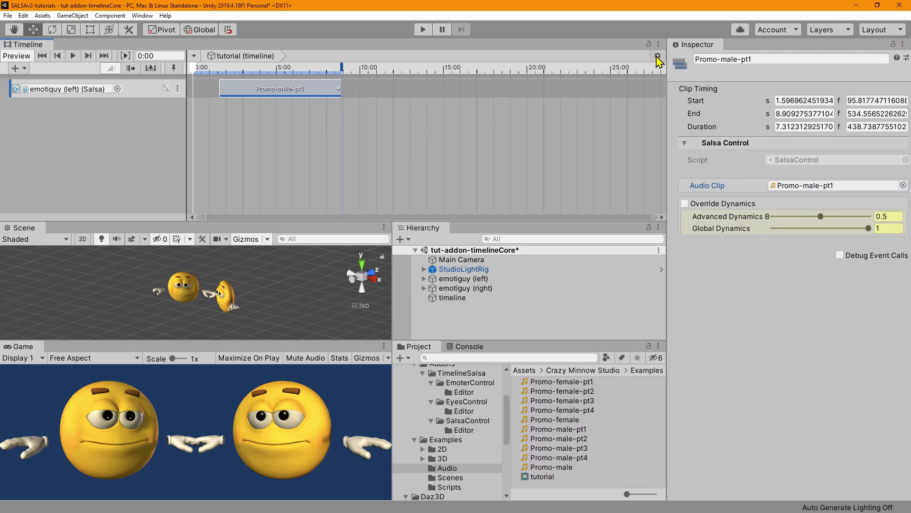
left_click(658, 56)
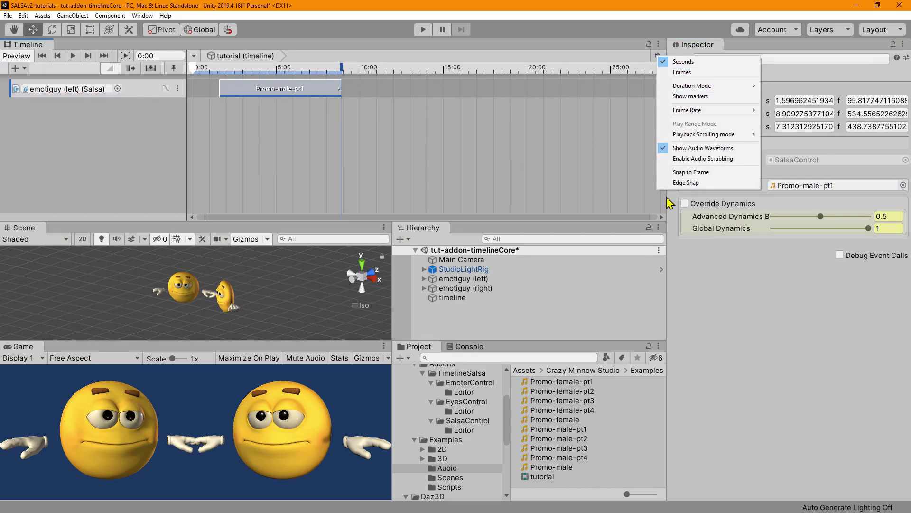
left_click(544, 172)
left_click_drag(280, 93, 278, 93)
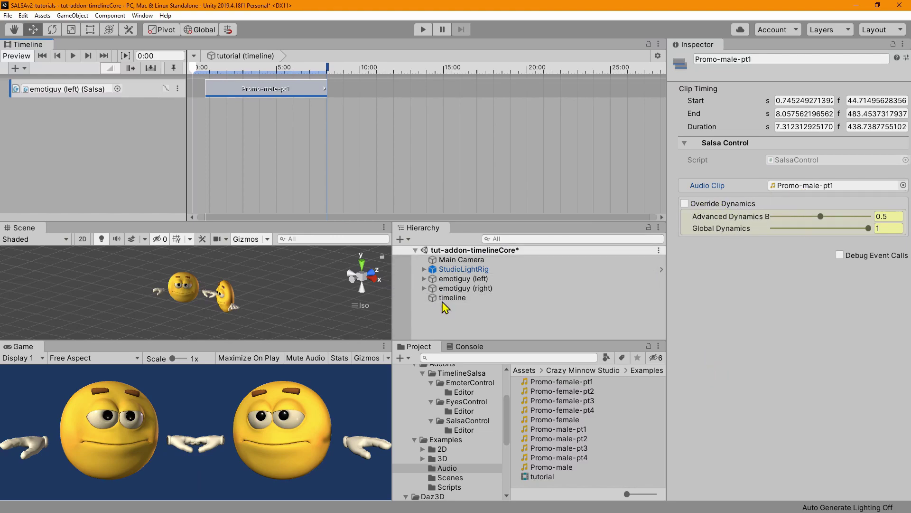
Select emotiguy (left) and scroll through its SALSA settings in the Inspector
left_click(459, 279)
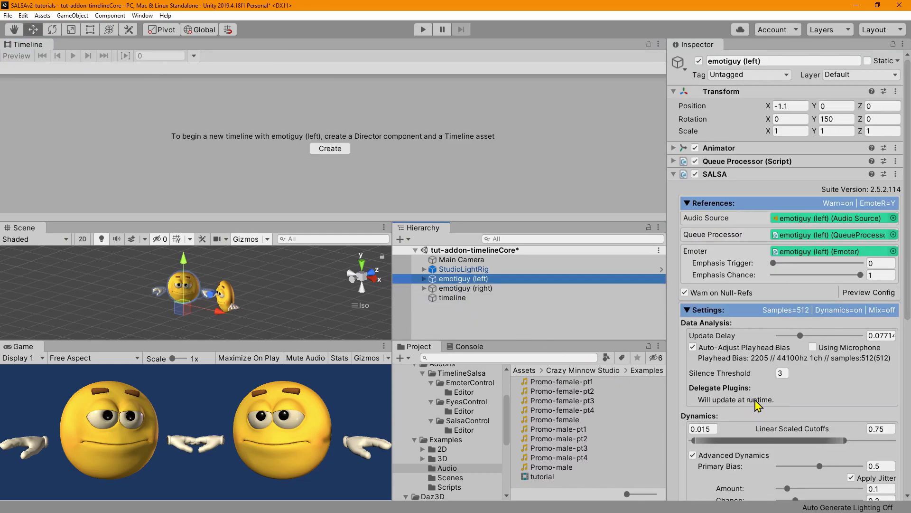
scroll(788, 396, "down", 5)
scroll(864, 412, "down", 4)
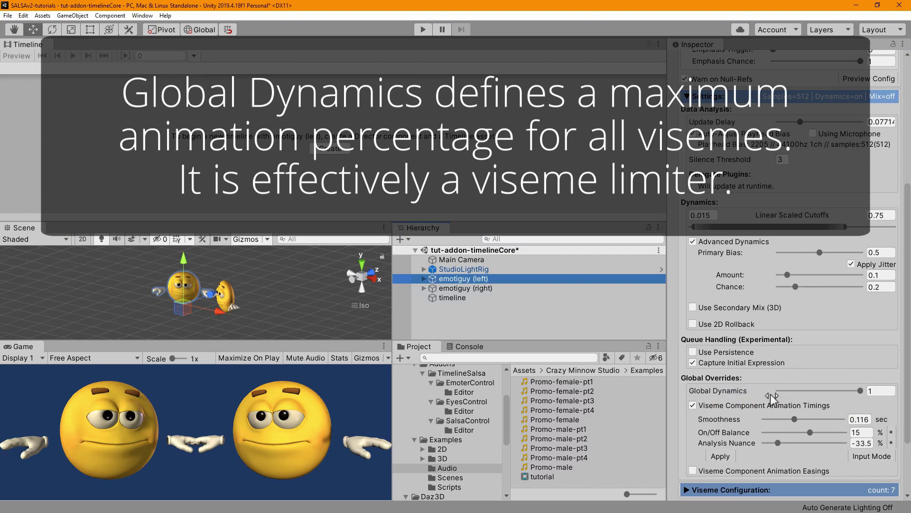
scroll(759, 430, "down", 4)
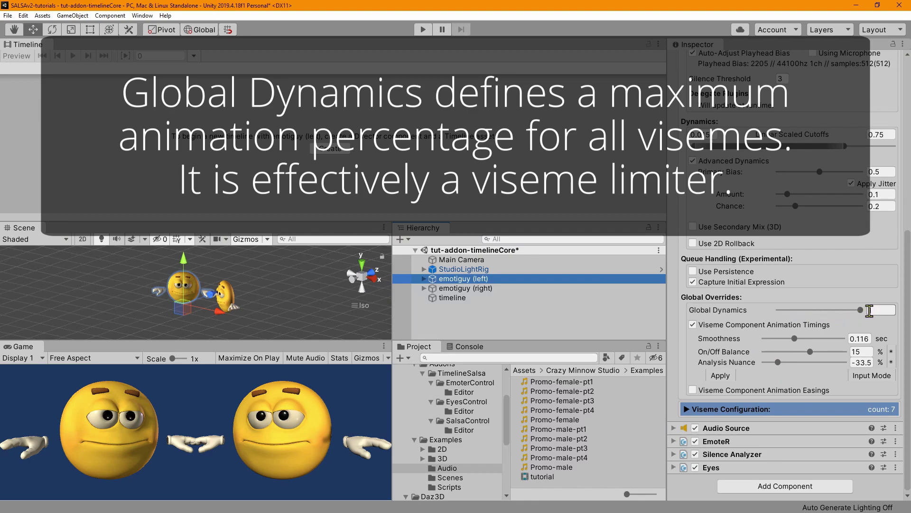
type("1")
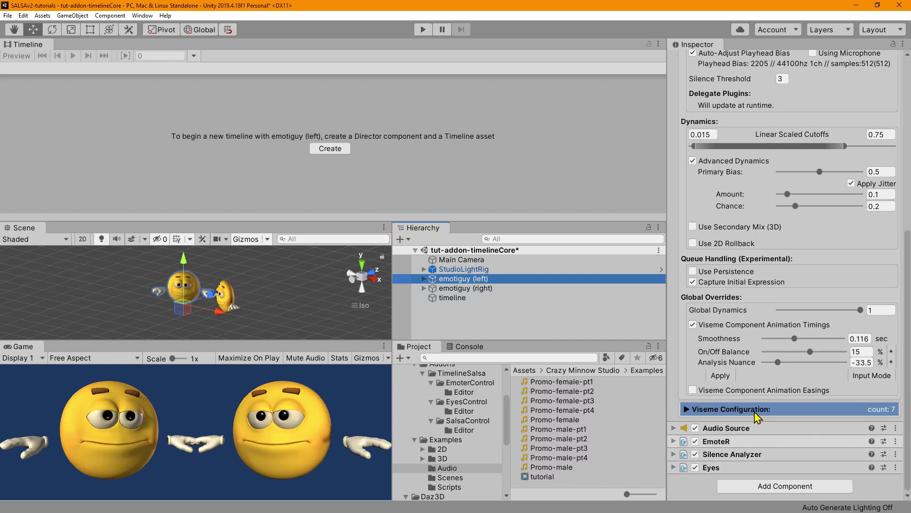
Expand Viseme Configuration and inspect the w viseme's PuckerLipsWide component, then fold it
left_click(687, 409)
scroll(748, 367, "down", 5)
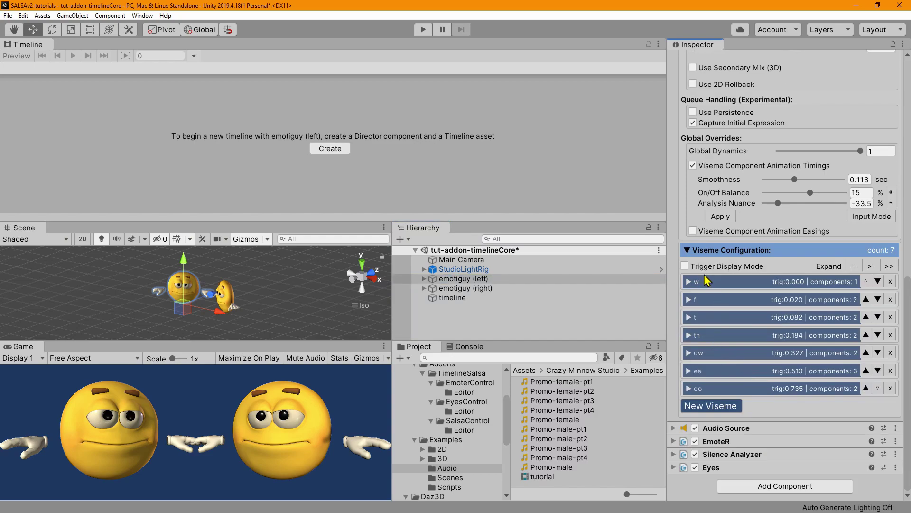
left_click(693, 285)
scroll(707, 285, "down", 3)
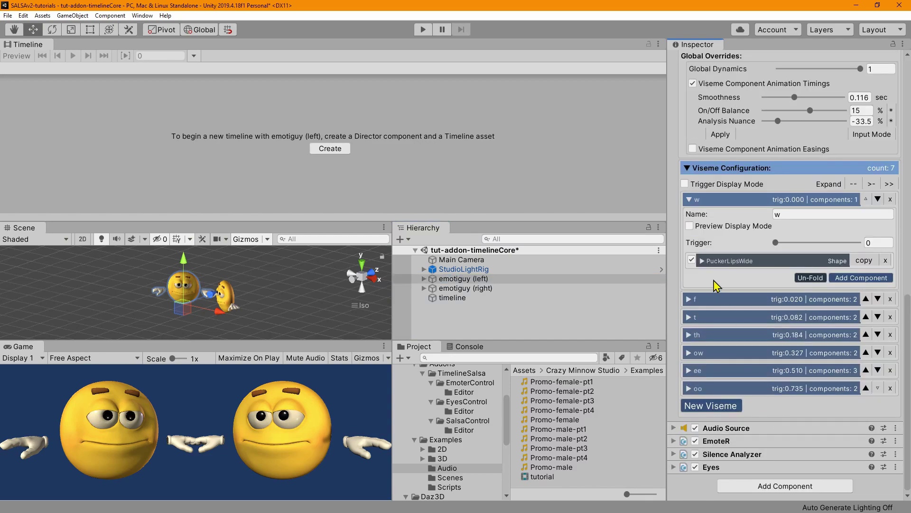
left_click(703, 261)
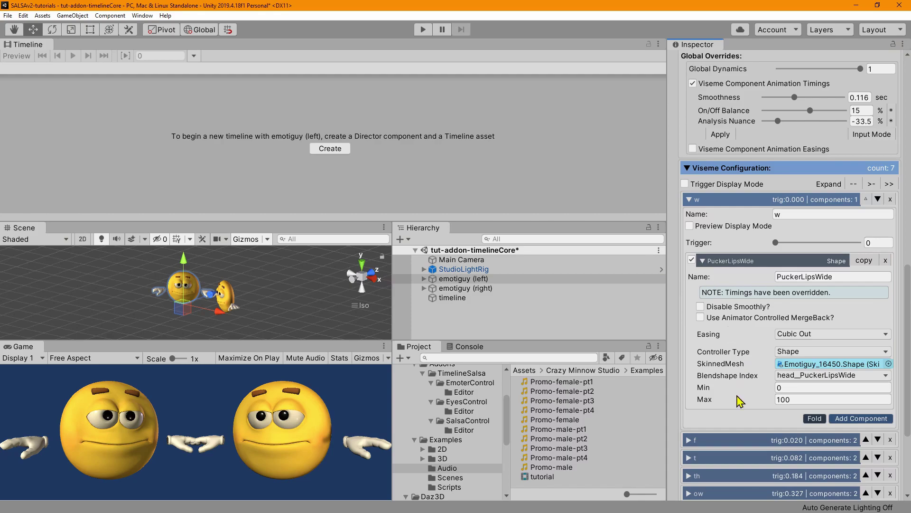
left_click(704, 261)
left_click(690, 200)
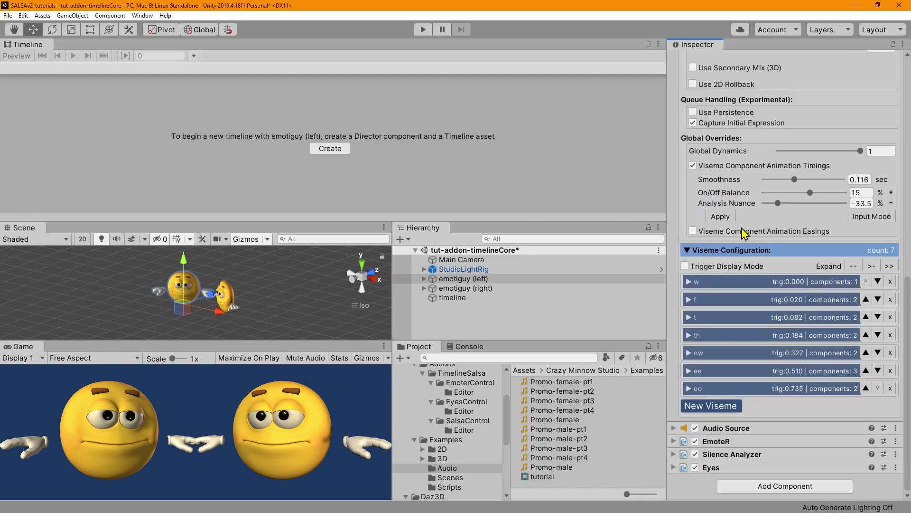
Reopen and collapse the w viseme, reviewing the seven visemes from w to oo
scroll(746, 233, "up", 8)
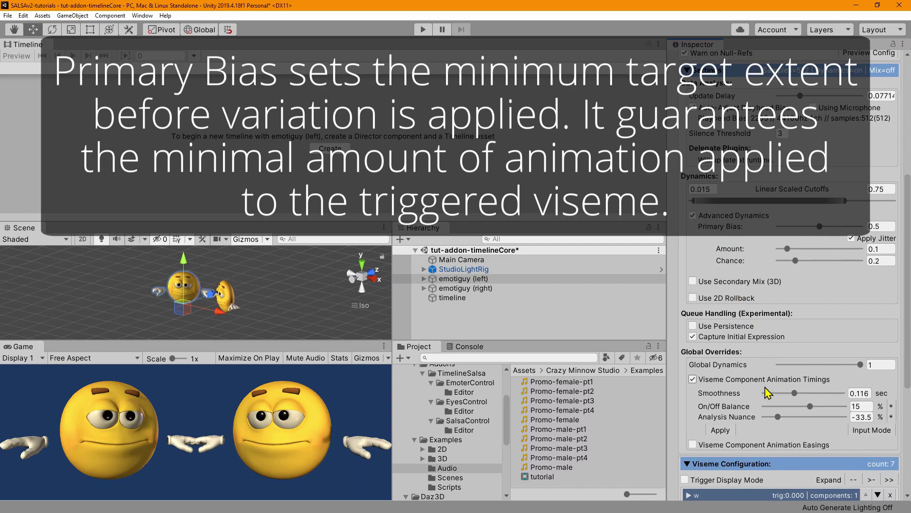
scroll(751, 397, "down", 4)
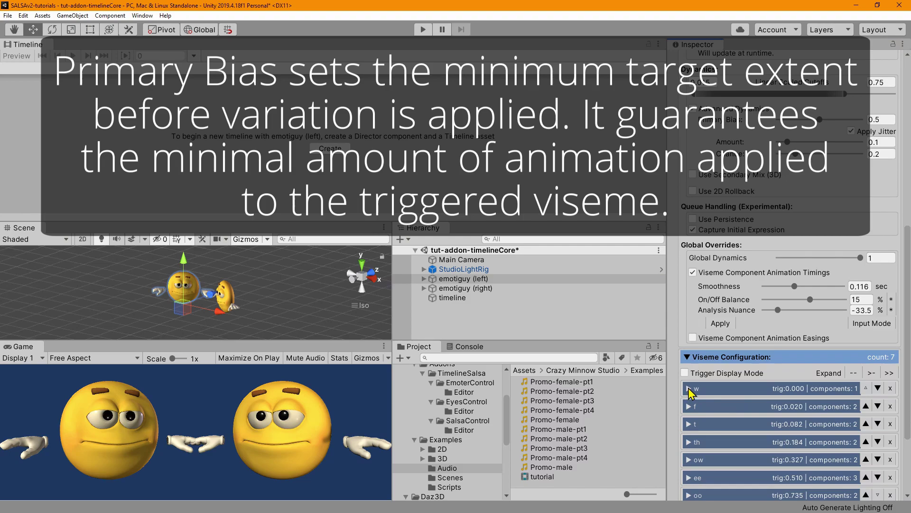
left_click(688, 388)
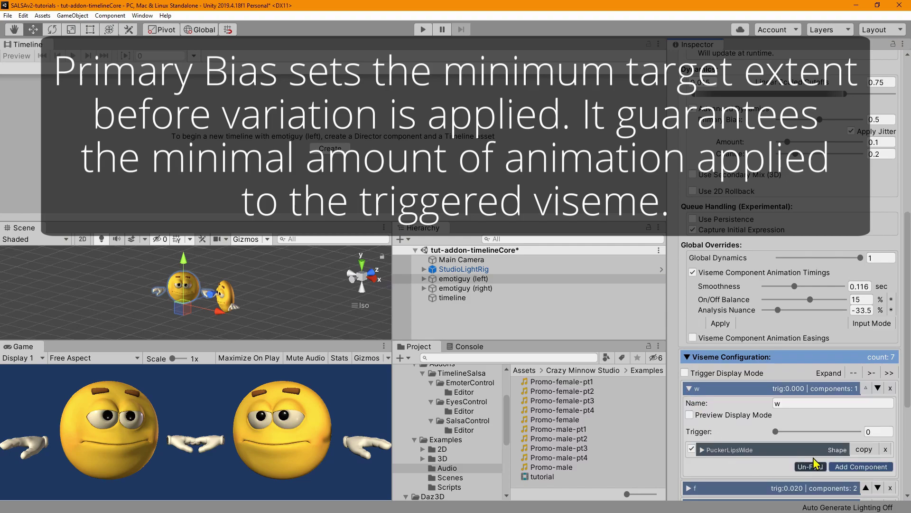
left_click(688, 389)
scroll(755, 170, "up", 8)
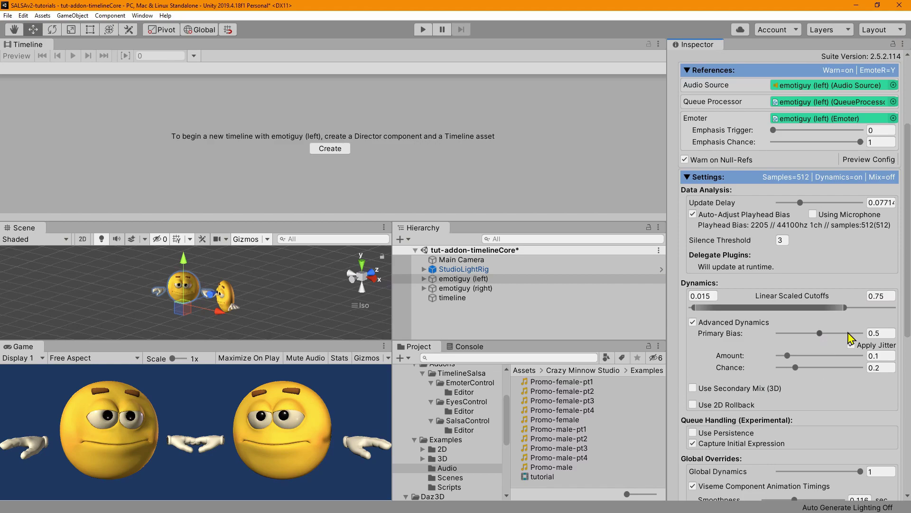
scroll(769, 342, "down", 5)
scroll(769, 342, "up", 3)
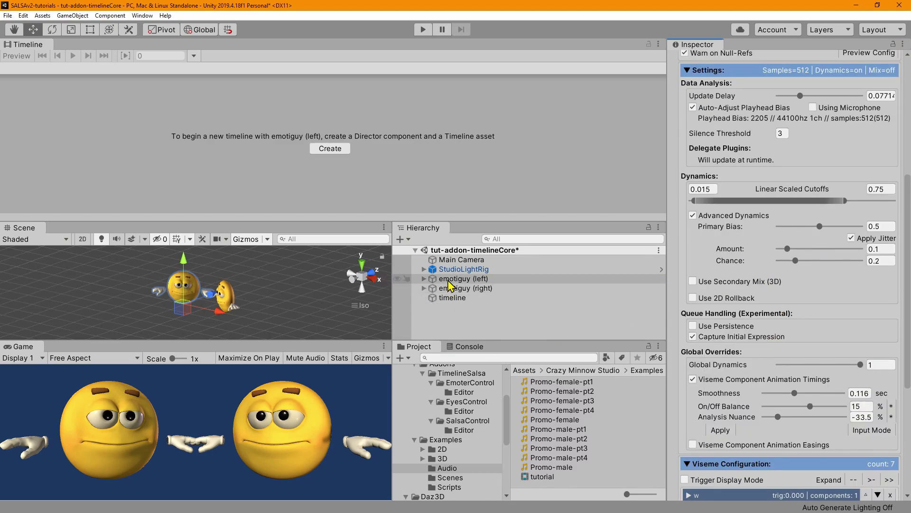
Add a second Salsa clip with Promo-male-pt2 audio starting at 9.55 s
left_click(451, 298)
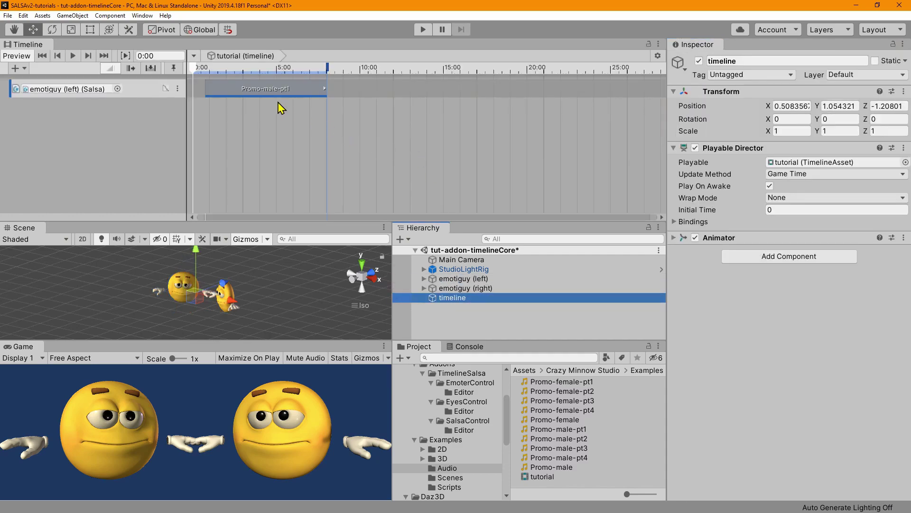
mouse_move(277, 90)
left_mouse_down()
mouse_move(300, 90)
mouse_move(281, 90)
left_mouse_up()
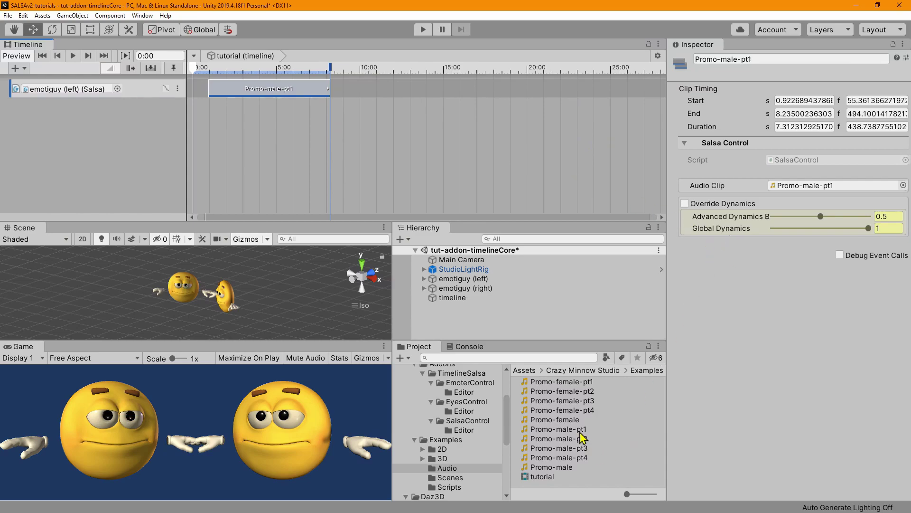
right_click(405, 90)
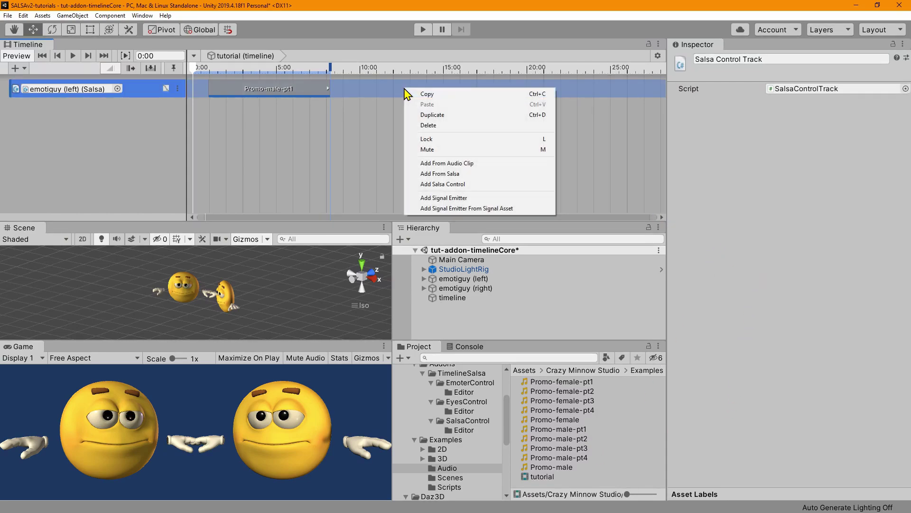
left_click(439, 188)
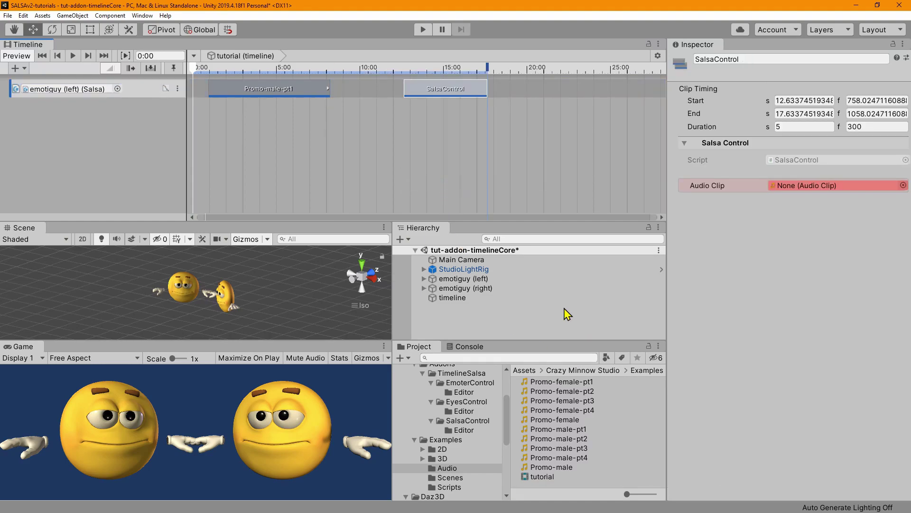
left_click_drag(559, 438, 818, 184)
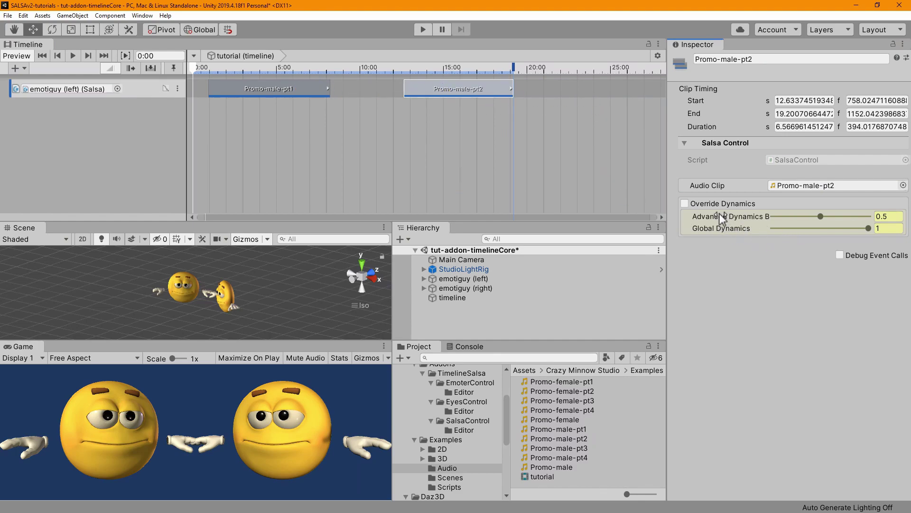
left_click_drag(458, 93, 407, 93)
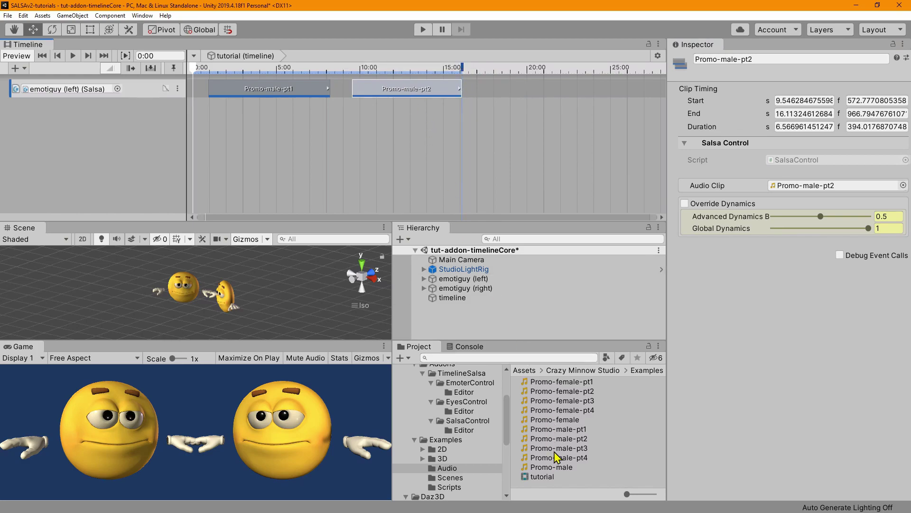
Add a third Salsa clip at 17.28 s with Promo-male-pt3 audio
right_click(503, 91)
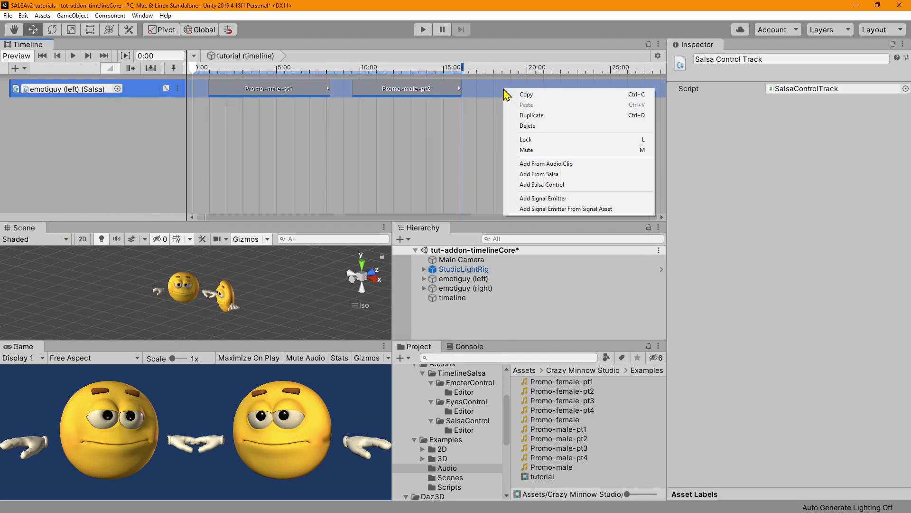
left_click(534, 185)
left_click_drag(536, 91, 515, 91)
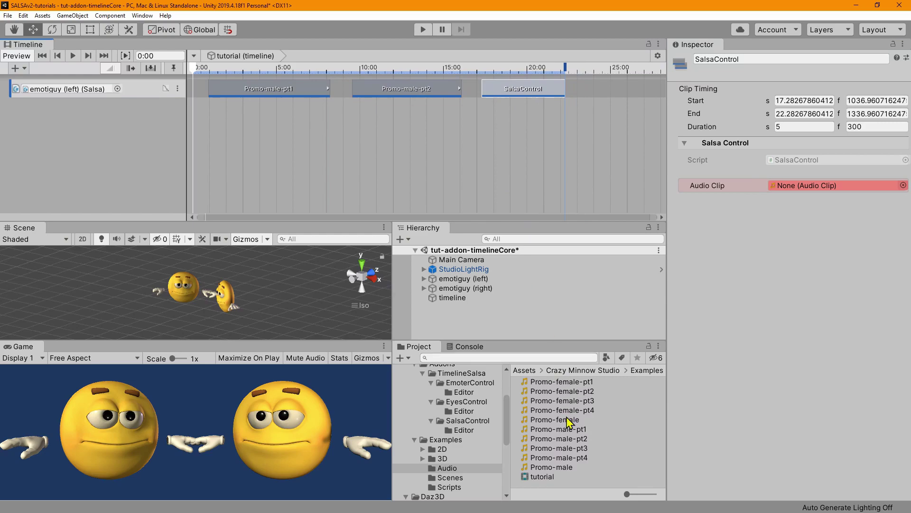
left_click_drag(572, 449, 819, 193)
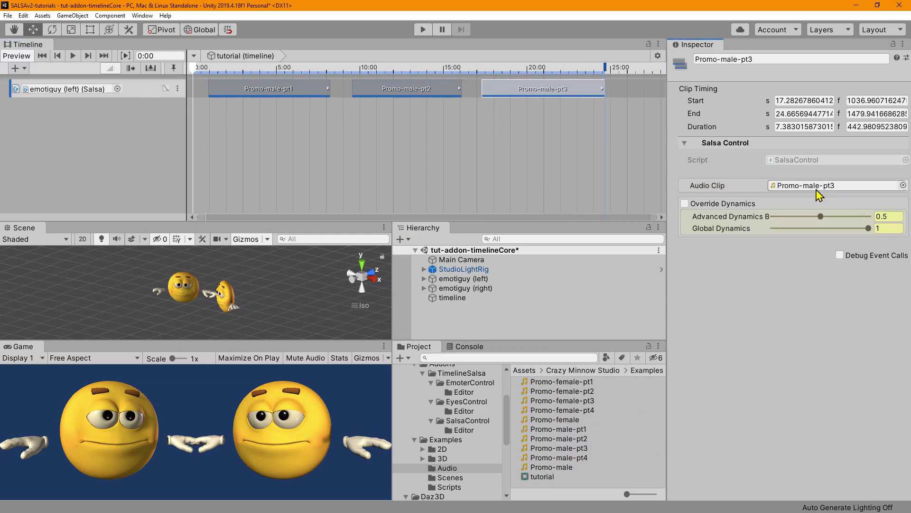
Enable Override Dynamics on the Promo-male-pt1 clip and lower Global Dynamics to about 0.29
left_click(280, 88)
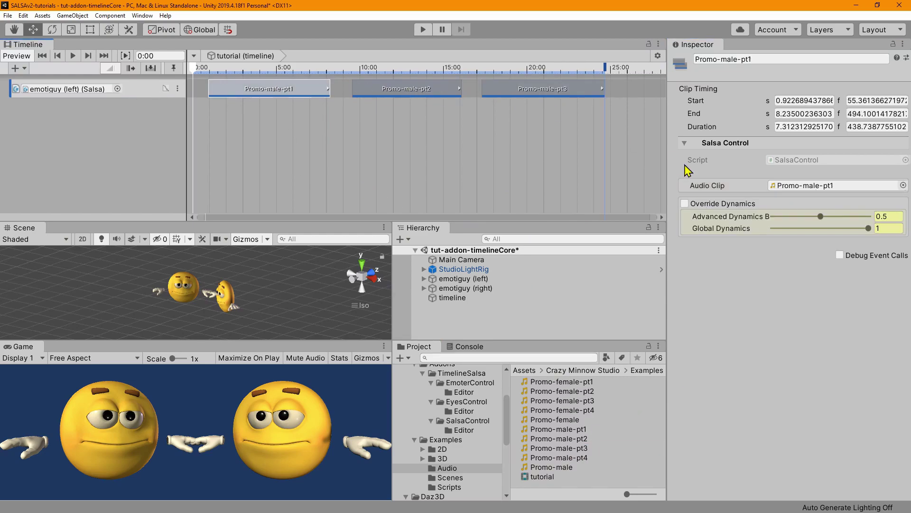
left_click(697, 206)
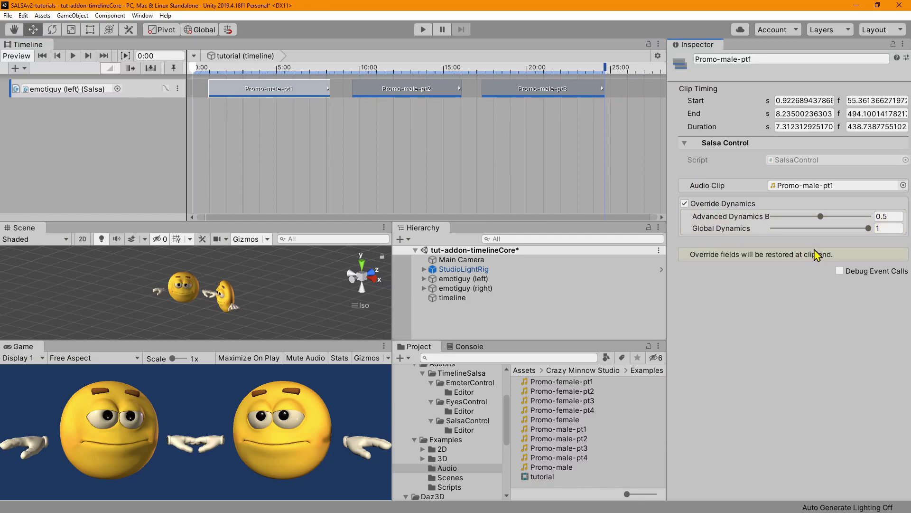
left_click(686, 203)
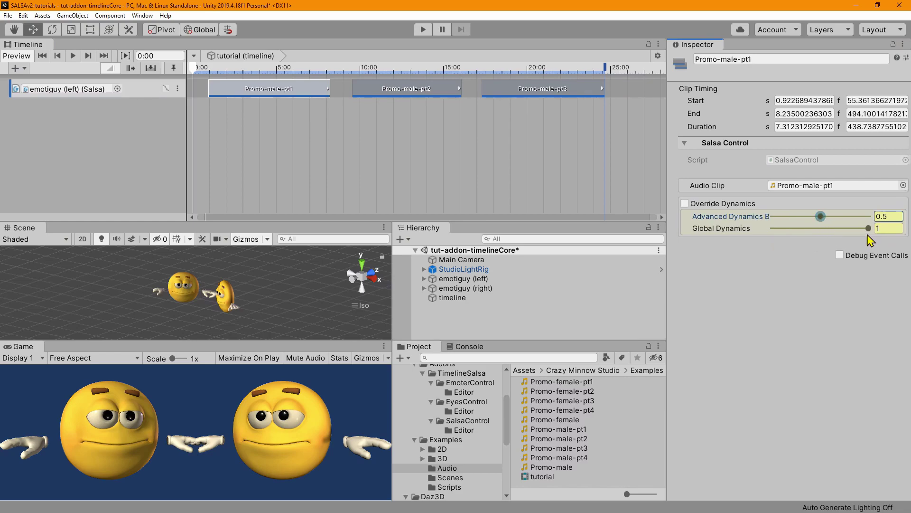
left_click(821, 216)
left_click(726, 204)
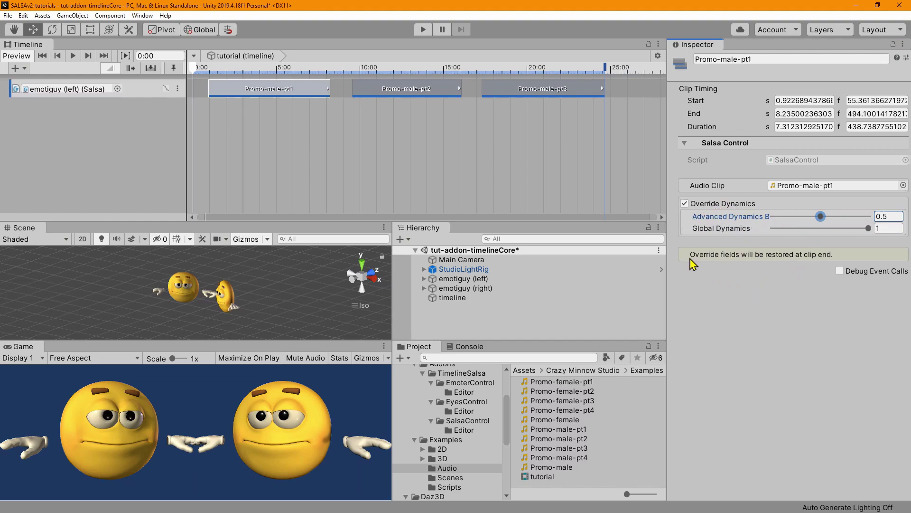
left_click(691, 343)
left_click_drag(863, 233, 802, 231)
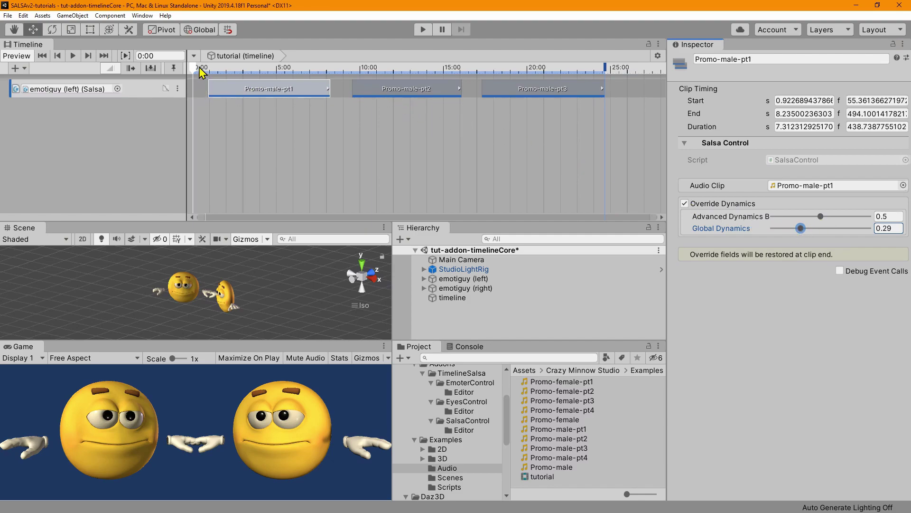
Scrub the playhead through the Promo-male-pt1 clip to preview it
left_click_drag(204, 68, 210, 70)
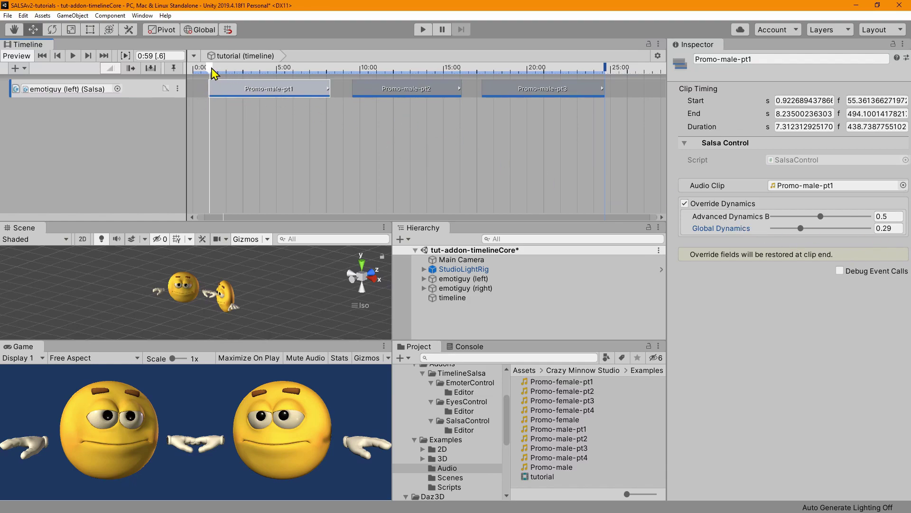
left_click_drag(213, 73, 331, 73)
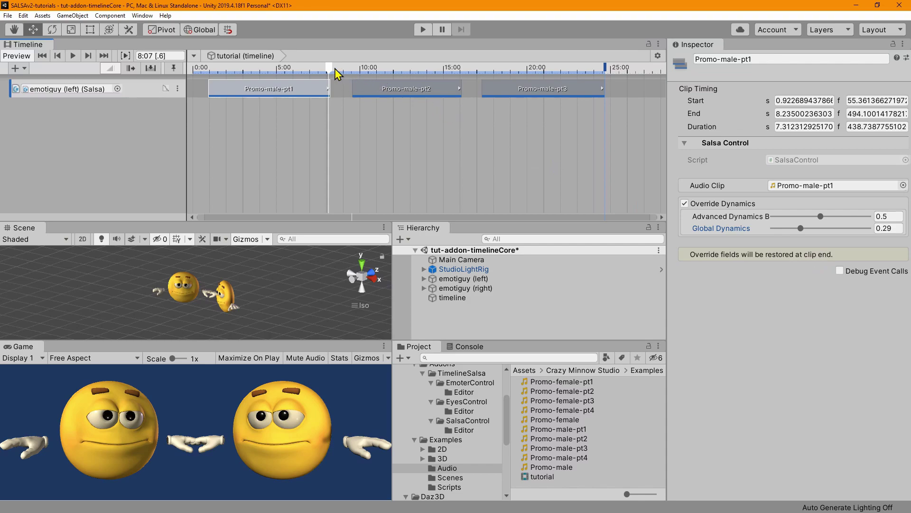
left_click_drag(330, 75, 336, 74)
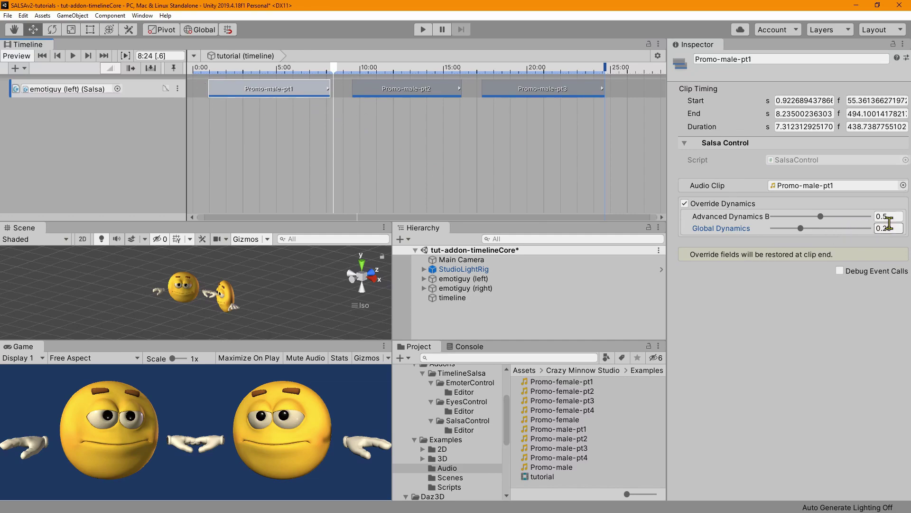
Toggle the dynamics override off and back on, then select the Promo-male-pt2 clip
left_click(698, 204)
mouse_move(801, 228)
left_mouse_down()
mouse_move(869, 228)
mouse_move(802, 230)
left_mouse_up()
left_click(685, 203)
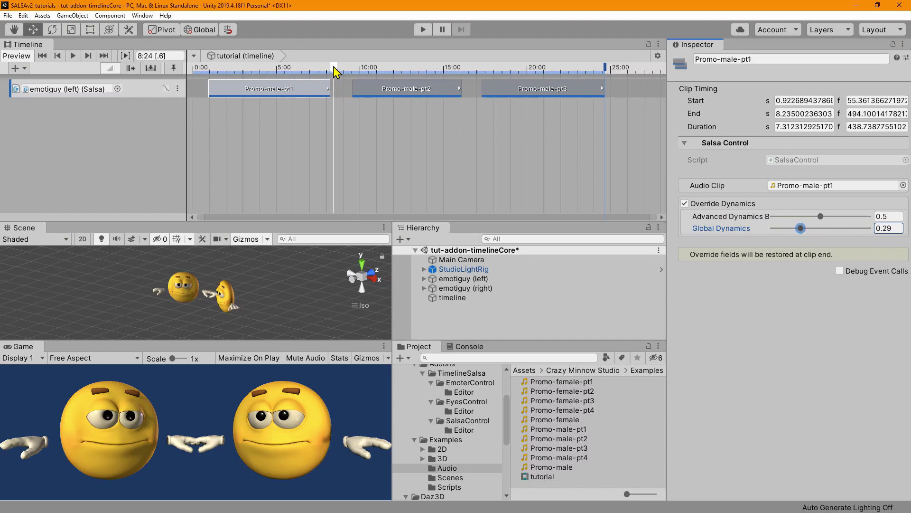
left_click(392, 93)
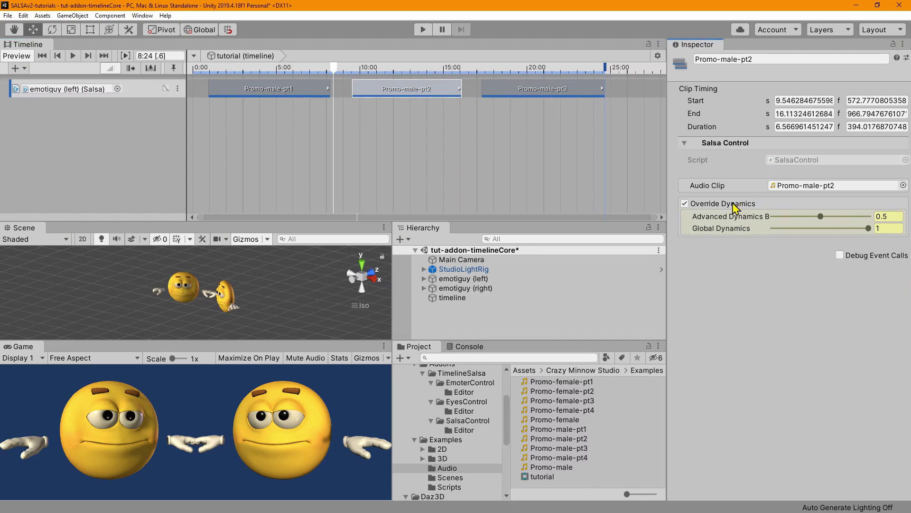
Lower Promo-male-pt2's Global Dynamics to about 0.626 and enable Override Dynamics on Promo-male-pt3
left_click_drag(867, 230, 833, 230)
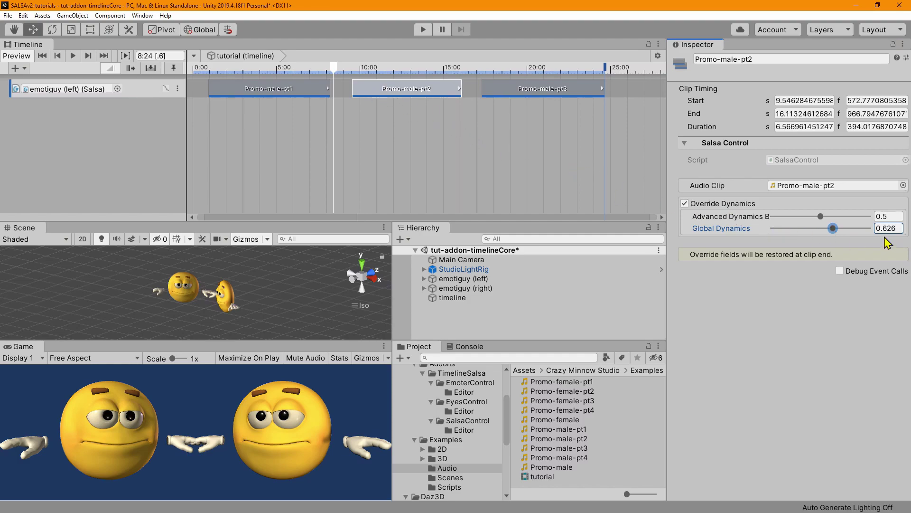
left_click(530, 89)
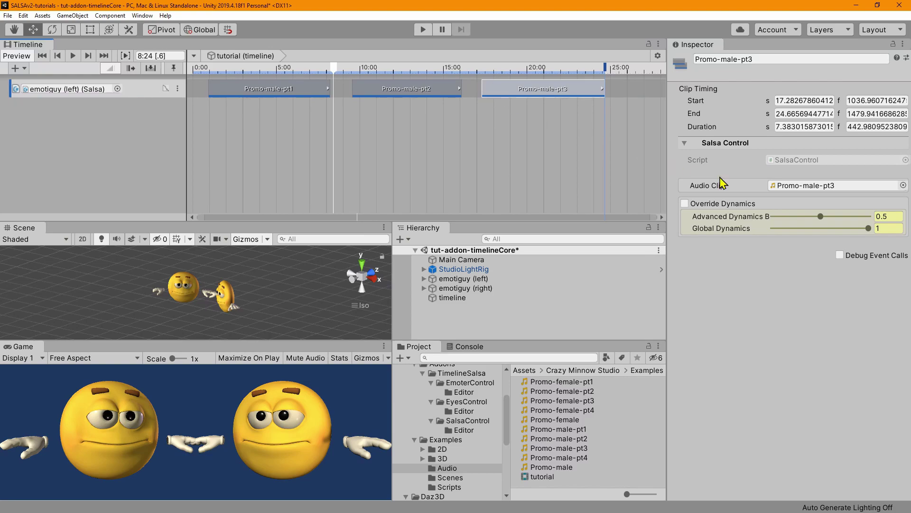
left_click(686, 204)
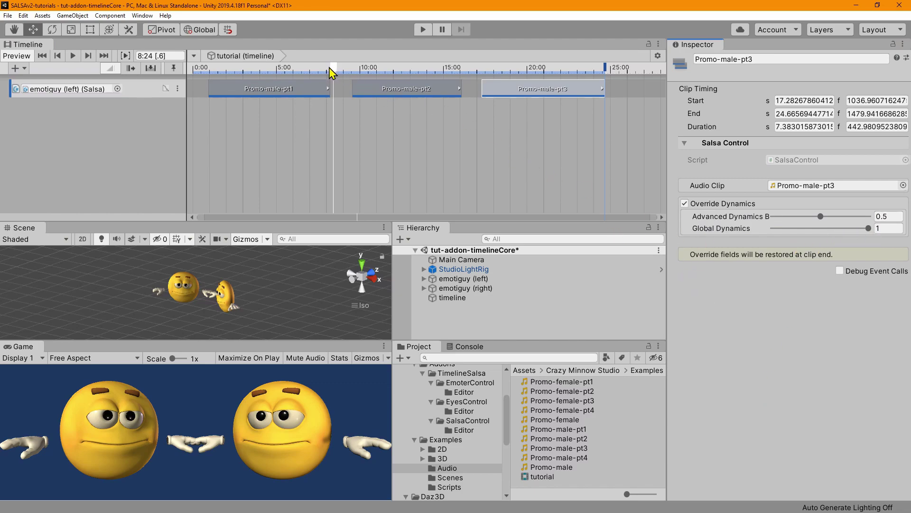
Rewind to 0:00, shift pt2 (to about 8.84 s) and pt3 earlier, and run a test playback
left_click_drag(332, 72, 184, 80)
left_click(394, 94)
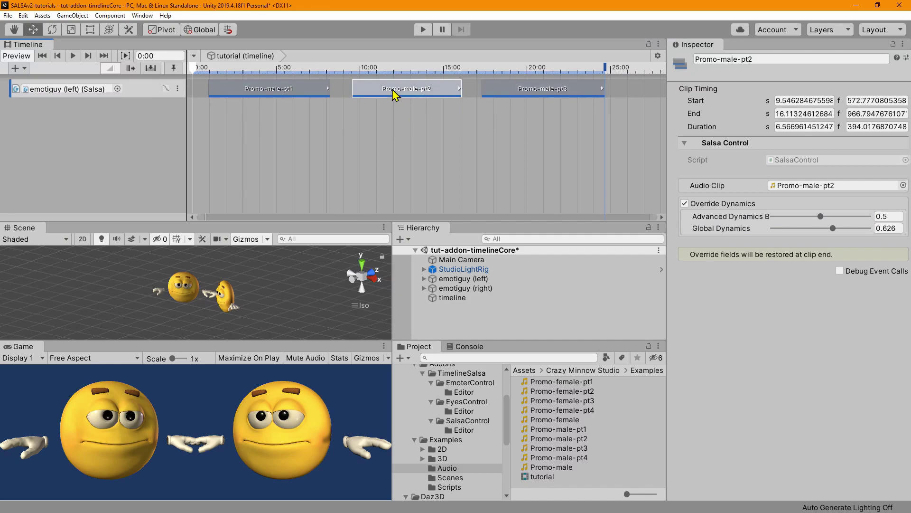
left_click_drag(394, 94, 382, 93)
left_click_drag(502, 91, 480, 91)
left_click(402, 90)
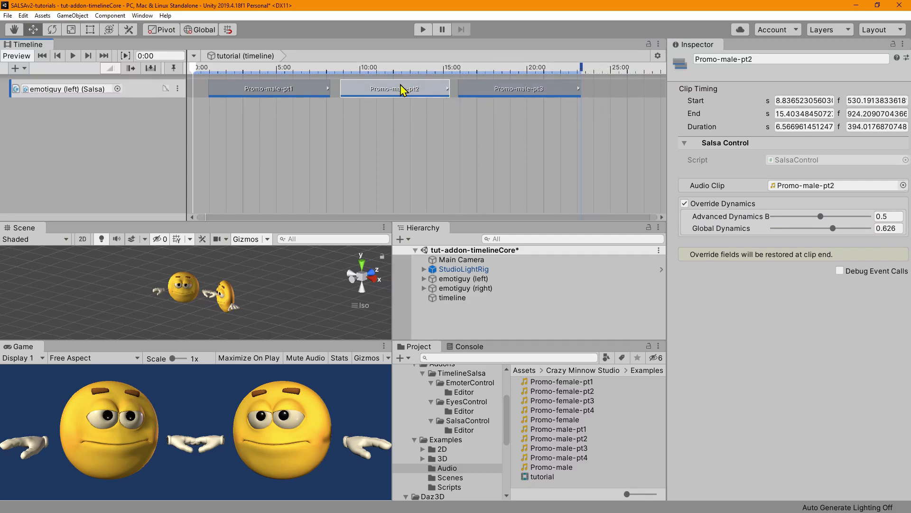
left_click(422, 29)
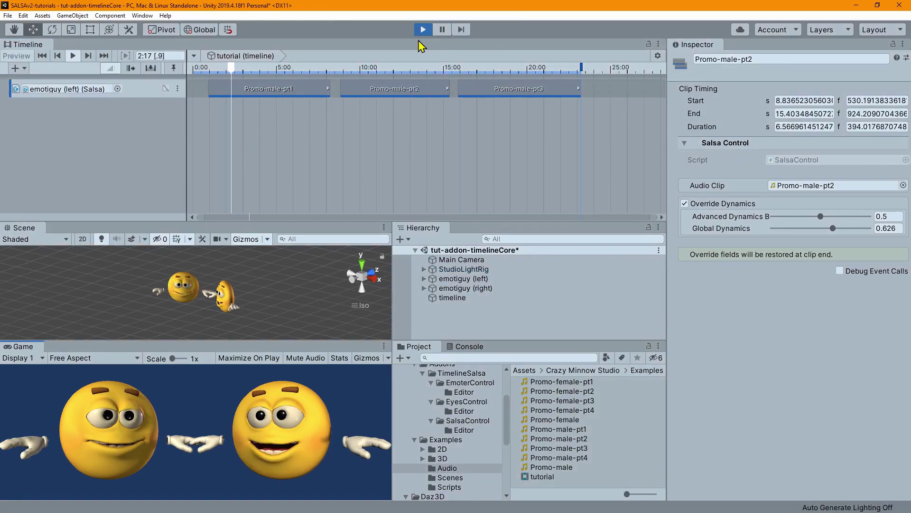
key("ctrl+p")
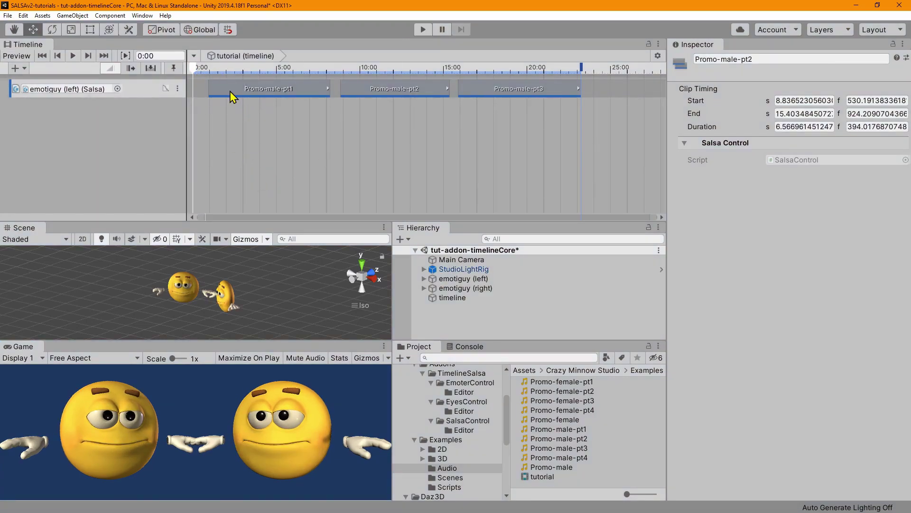
Inspect emotiguy (left)'s expanded Audio Source settings
left_click(457, 282)
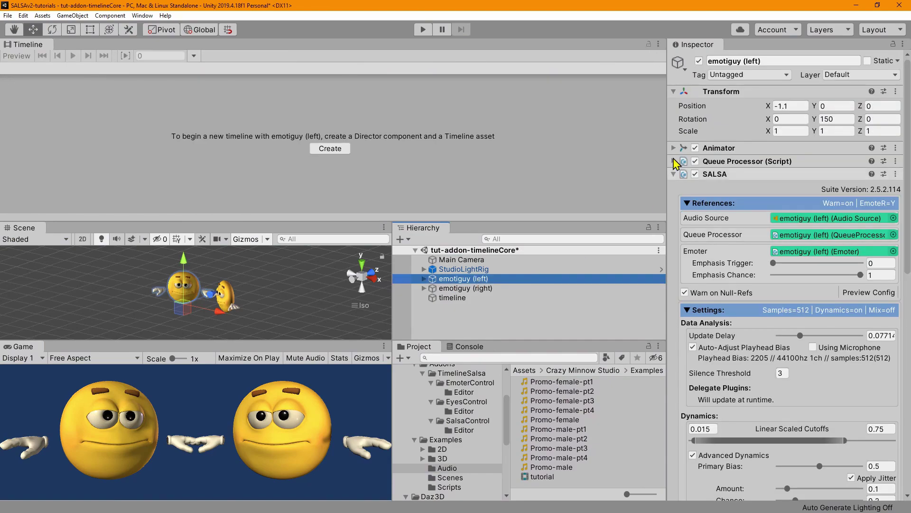
scroll(724, 366, "down", 10)
scroll(735, 361, "down", 5)
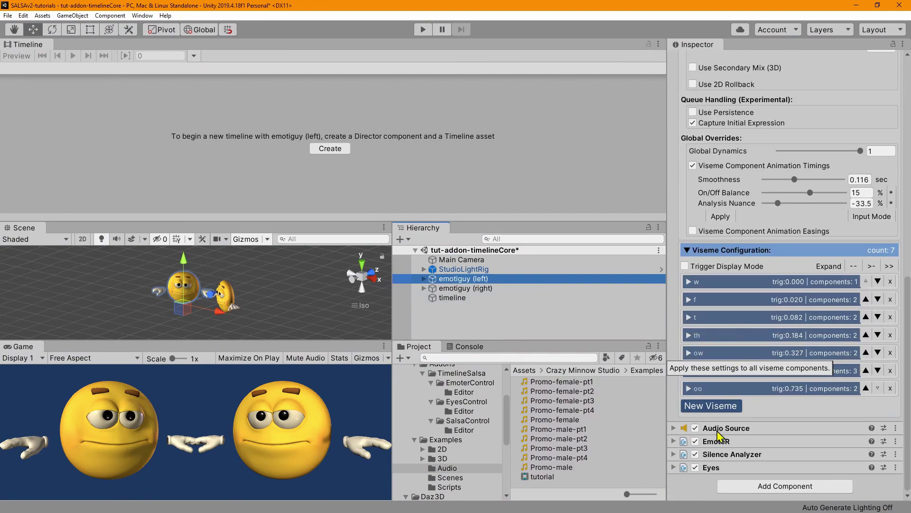
left_click(674, 428)
scroll(863, 435, "down", 8)
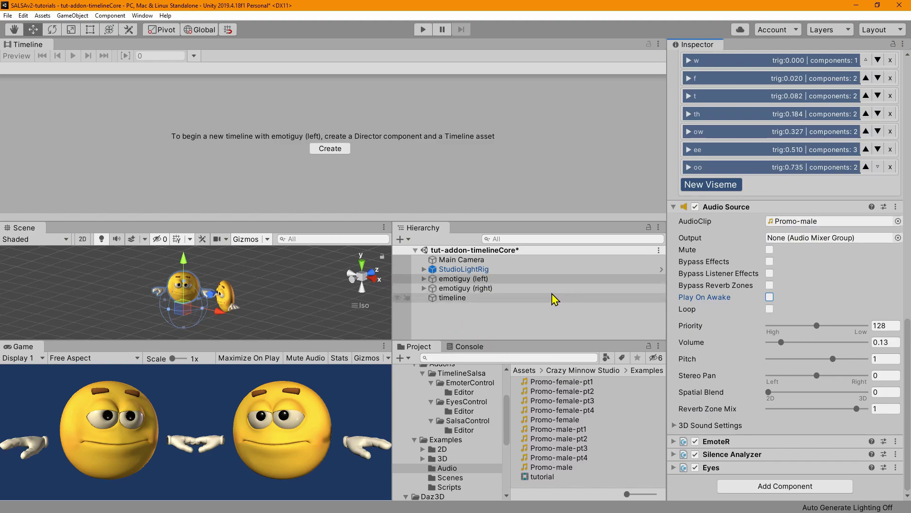
Turn off Play On Awake on emotiguy (right)'s Audio Source, then reselect the timeline object
left_click(500, 290)
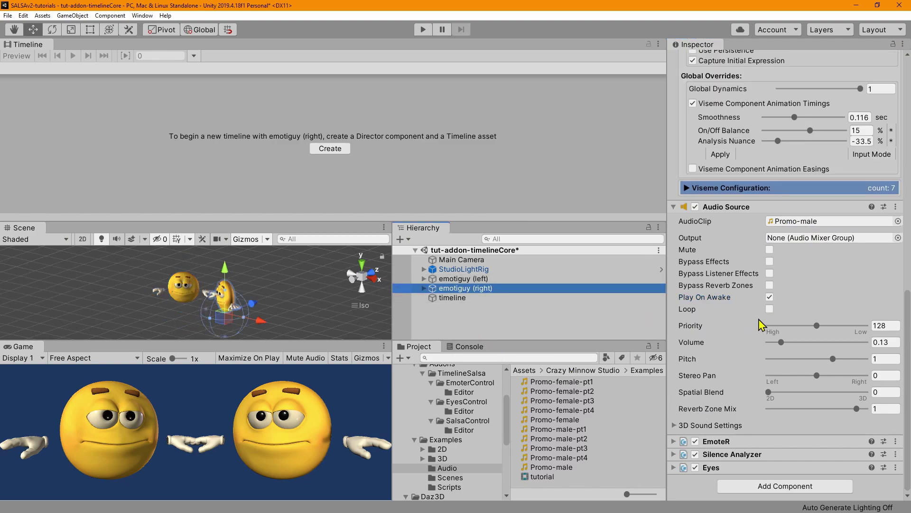
left_click(771, 298)
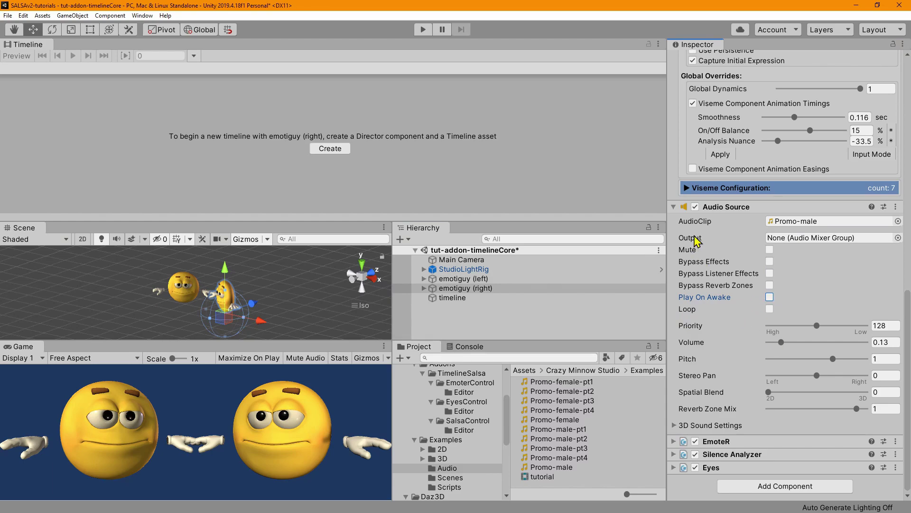
left_click(679, 207)
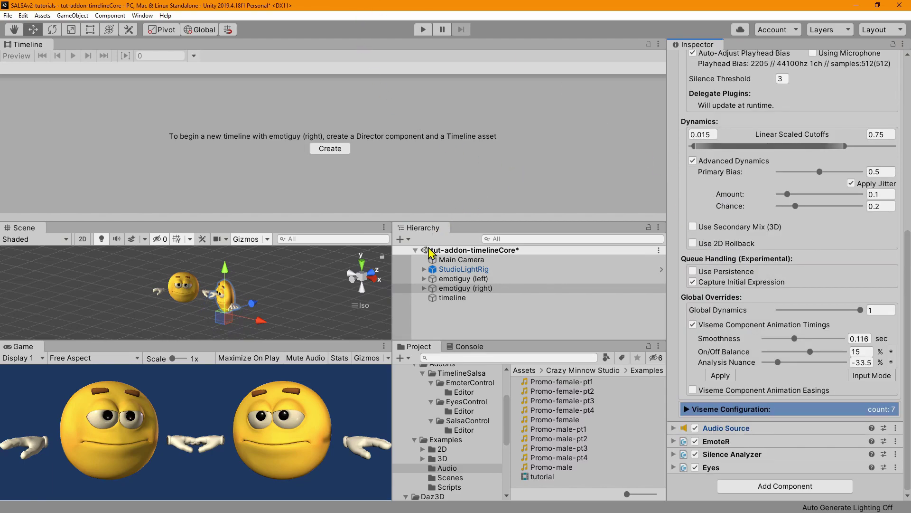
left_click(447, 298)
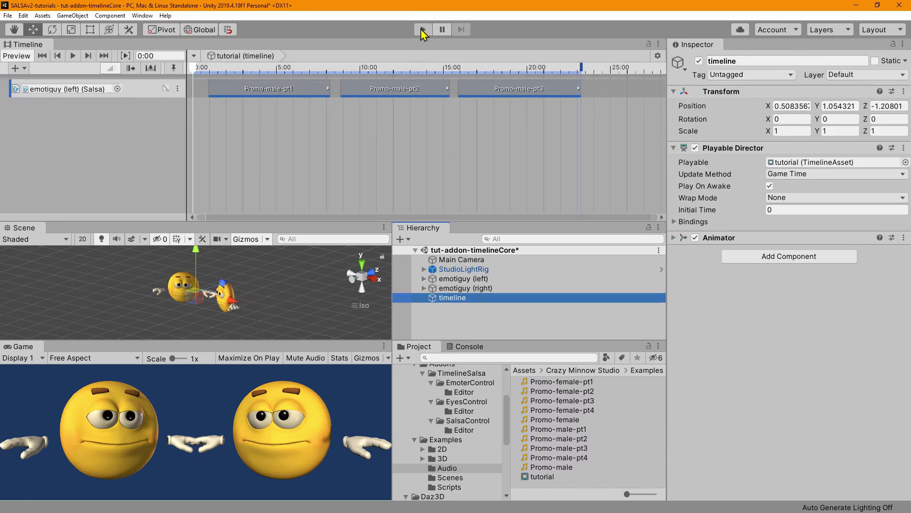
left_click(423, 30)
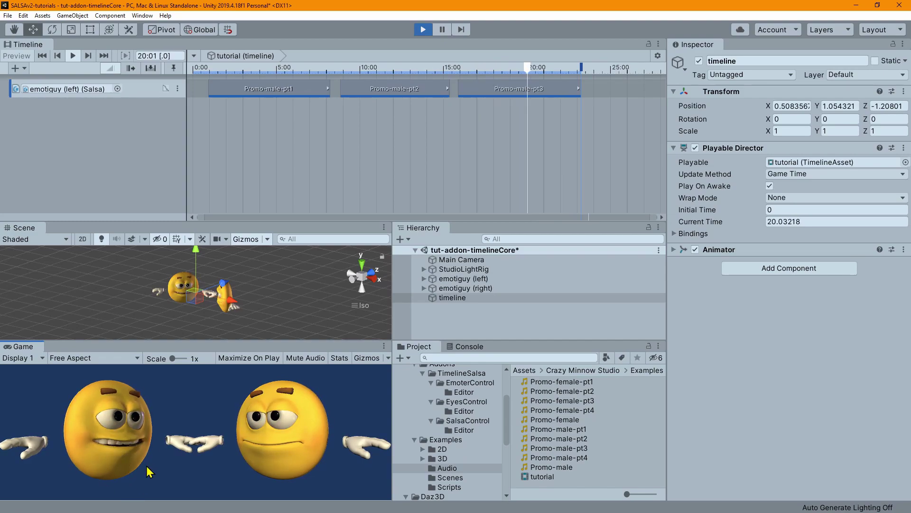
Exit play mode and add a Salsa Control Track bound to emotiguy (right)
left_click(423, 31)
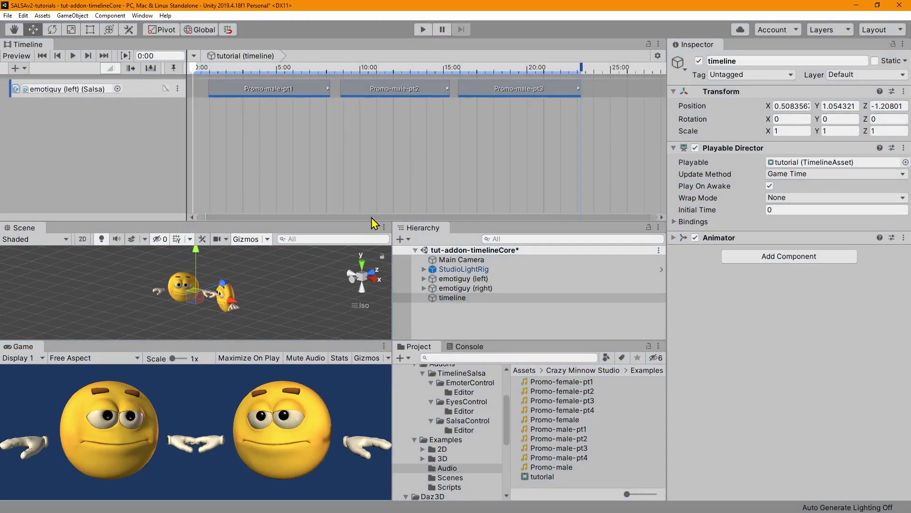
right_click(114, 136)
mouse_move(171, 220)
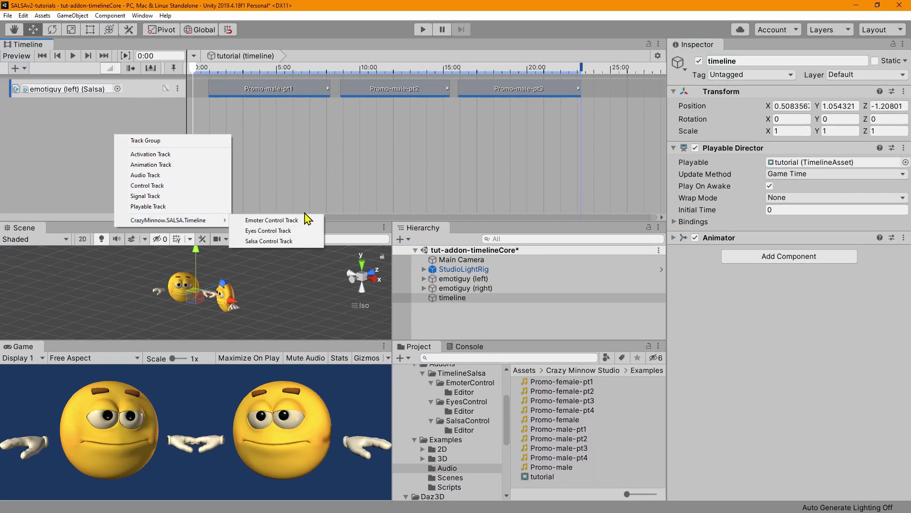
left_click(268, 241)
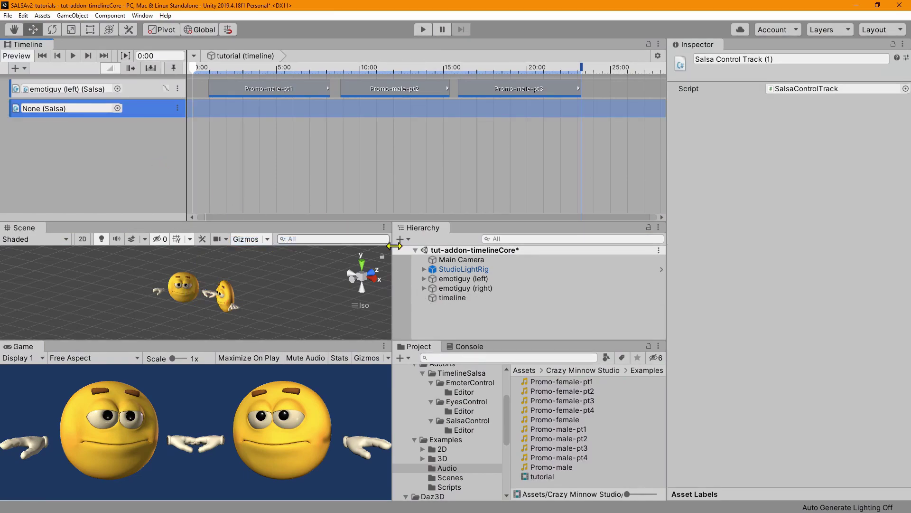
left_click_drag(464, 288, 87, 114)
Move the pt2 clip onto the new track as Promo-female-pt2, shifting it and Promo-male-pt3 earlier
left_click_drag(389, 93, 388, 109)
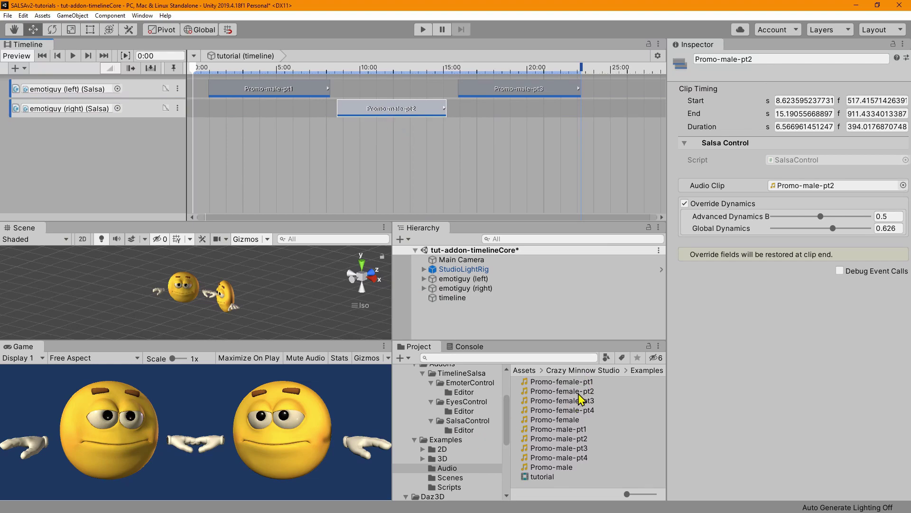
left_click_drag(808, 225, 823, 190)
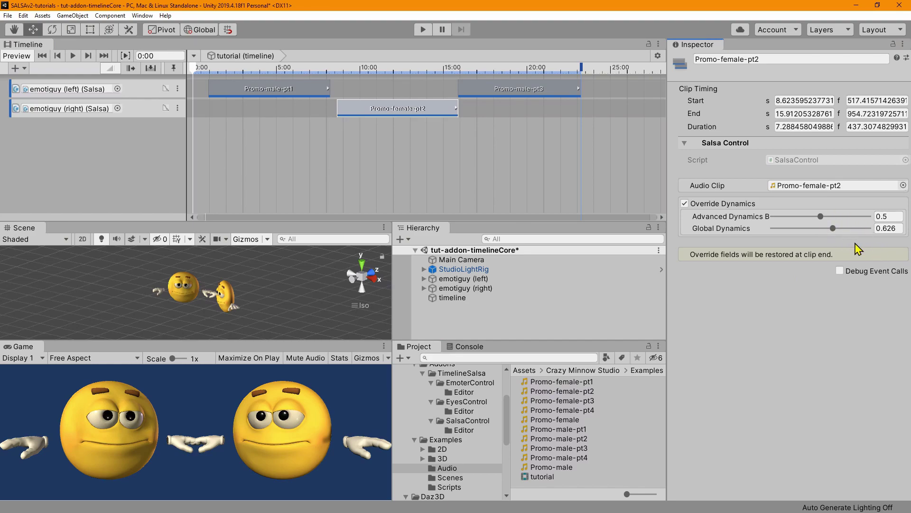
left_click_drag(414, 114, 397, 116)
left_click_drag(494, 90, 466, 90)
Play the scene to preview both emotiguys lip-syncing, pausing around 19 seconds
left_click(421, 29)
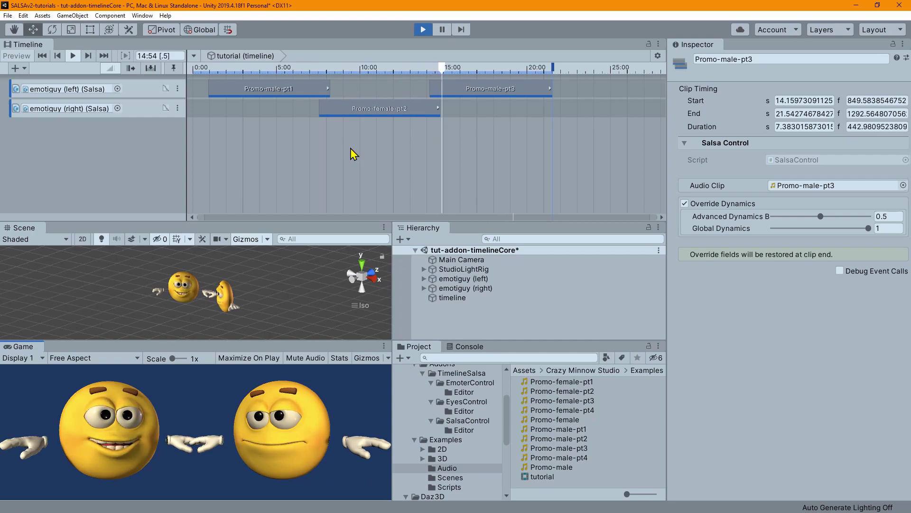
left_click(442, 29)
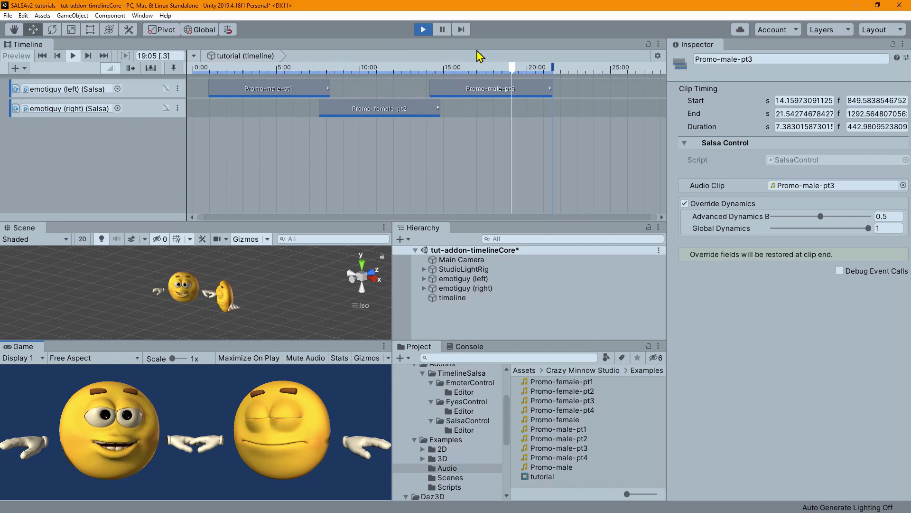
Replay the dialogue from 7:48 on the timeline and pause near 20:04
left_click_drag(502, 70, 401, 75)
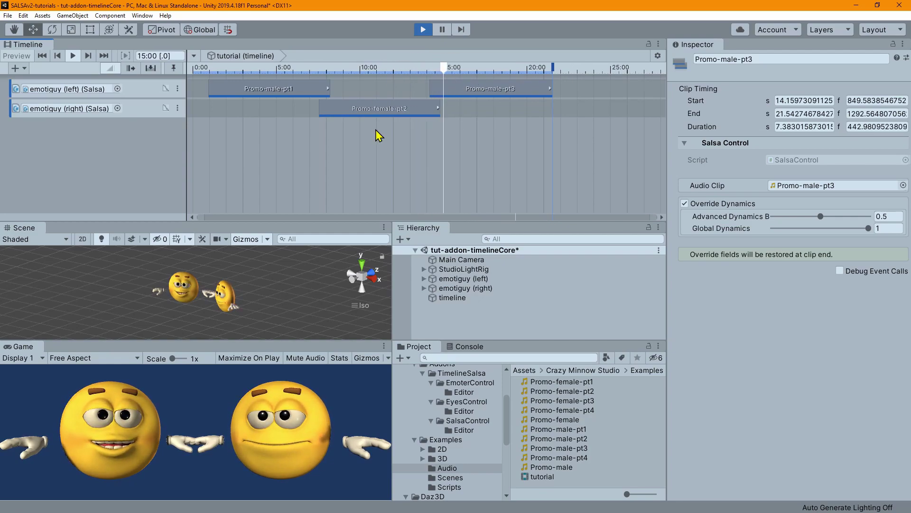
left_click(443, 31)
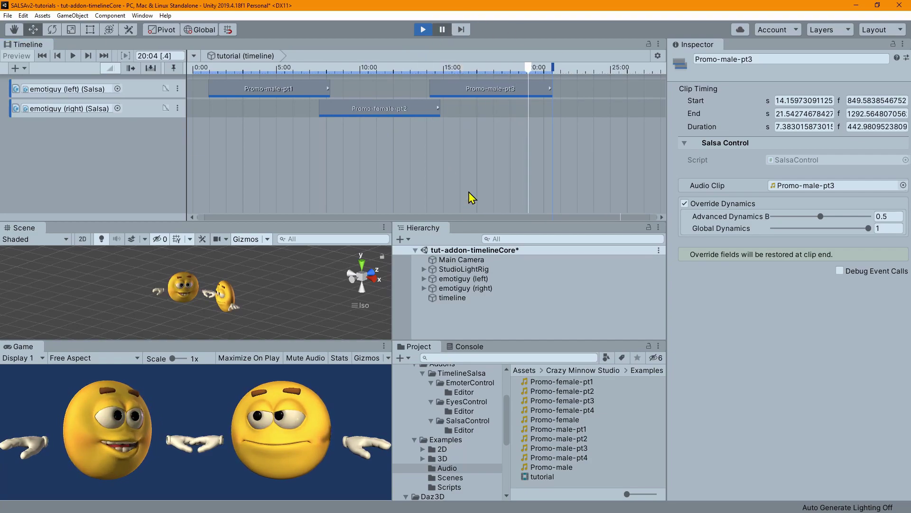